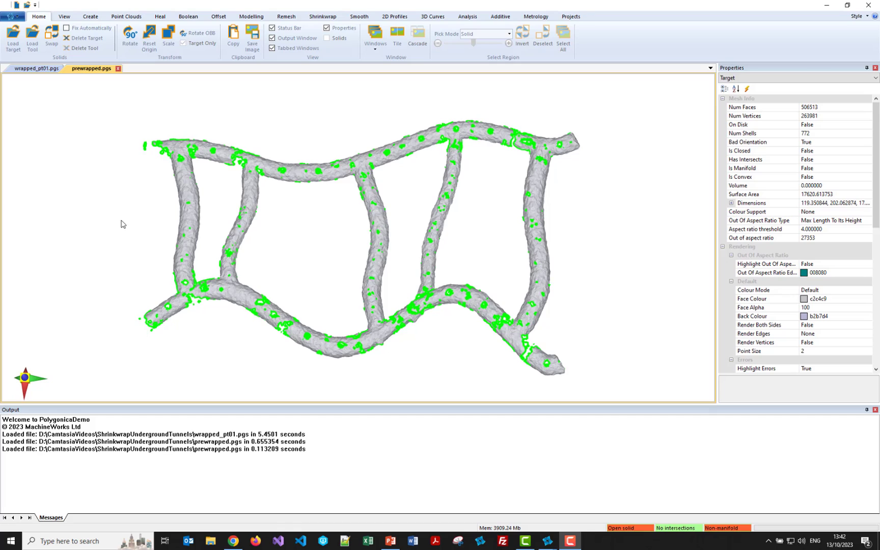
# Set the Shrinkwrap type to Outside with a max error of 0.1 for the tunnel mesh.
pyautogui.moveTo(121, 220); pyautogui.dragTo(119, 220, button='middle')
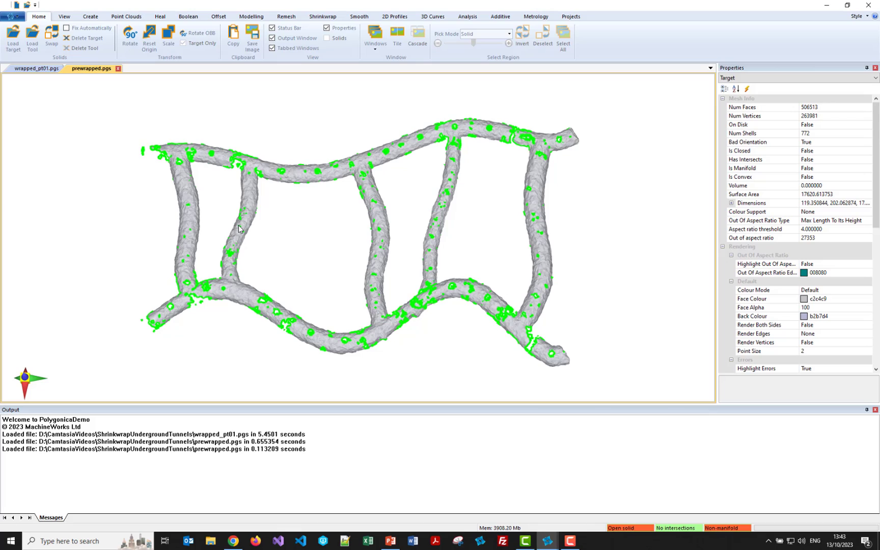
pyautogui.moveTo(273, 233); pyautogui.dragTo(274, 228, button='middle')
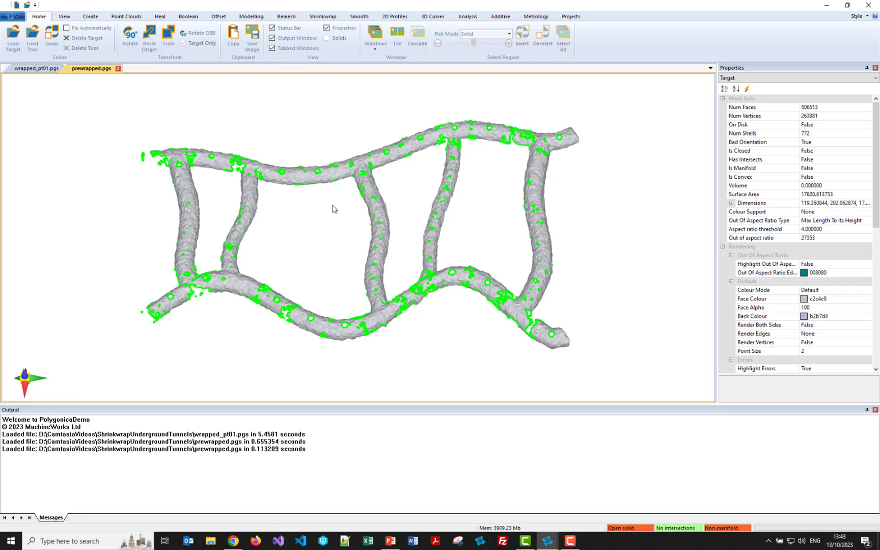
pyautogui.moveTo(333, 208); pyautogui.dragTo(324, 236, button='middle')
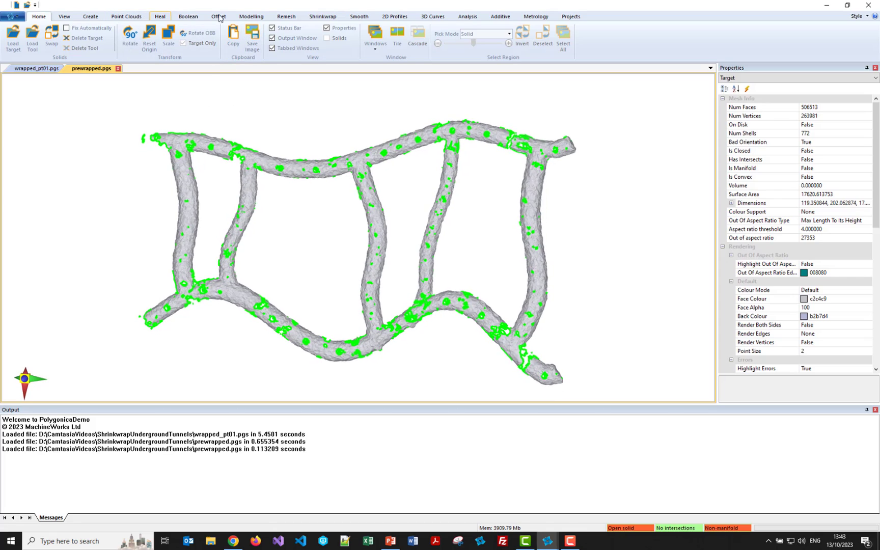
pyautogui.click(319, 16)
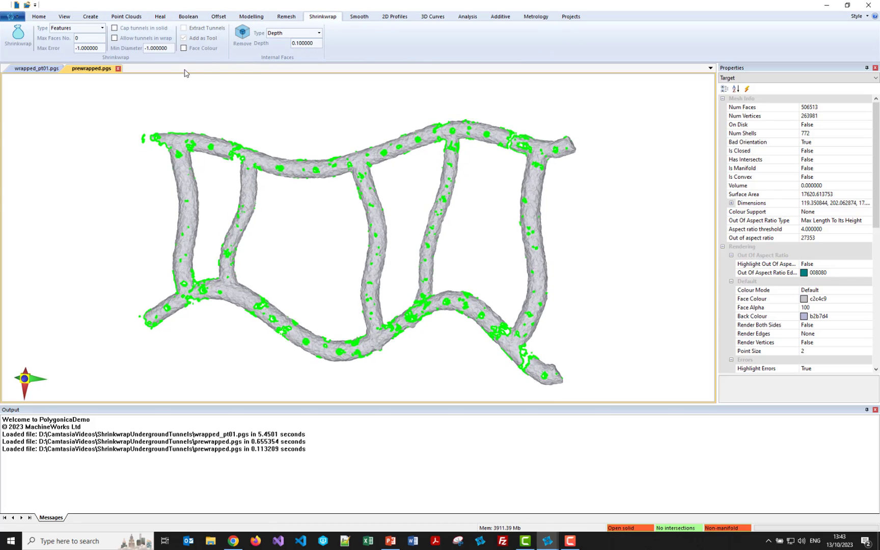
pyautogui.click(102, 28)
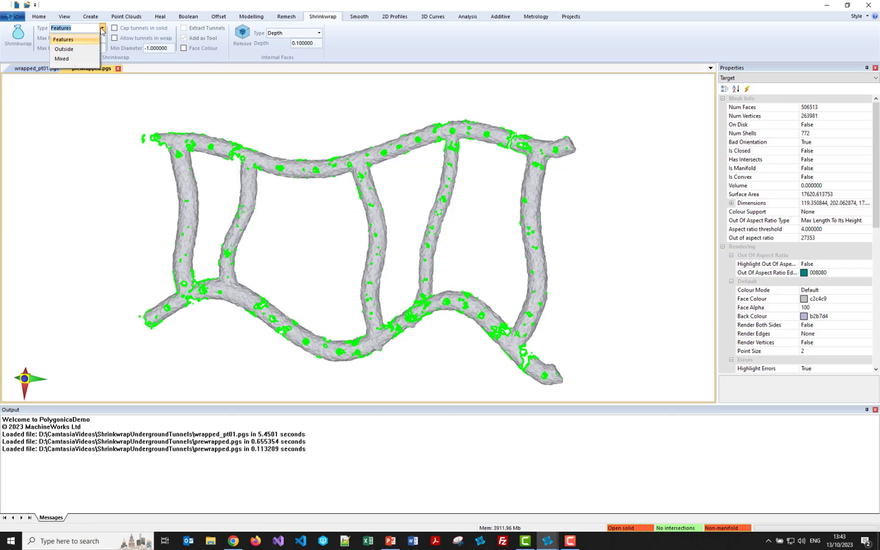
pyautogui.click(64, 50)
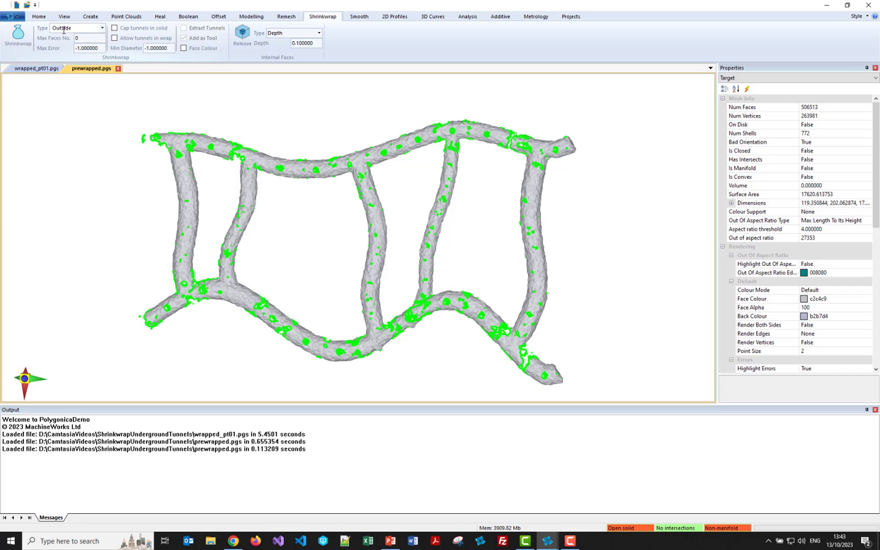
pyautogui.doubleClick(89, 48)
pyautogui.write('0.1')
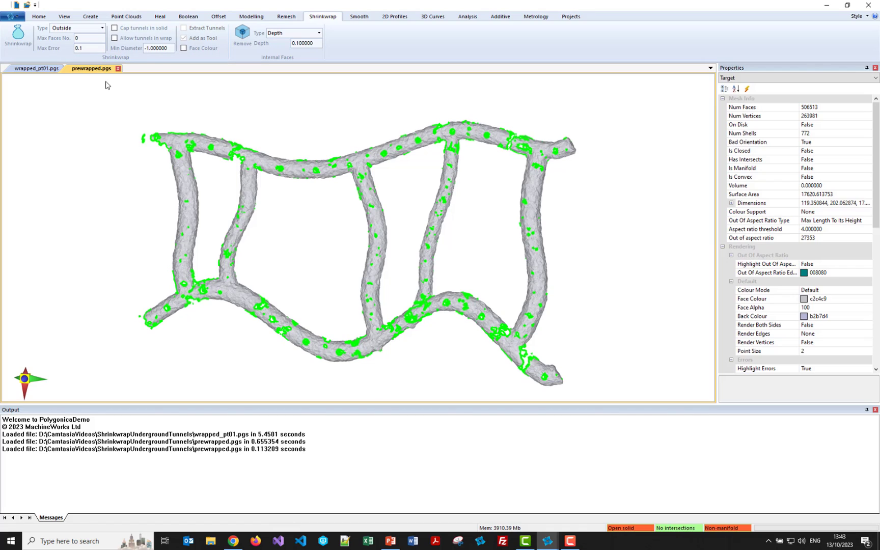
# Shrinkwrap the mesh with tunnels allowed in the wrap, tunnels capped in the solid and a minimum diameter of 10.0.
pyautogui.click(115, 38)
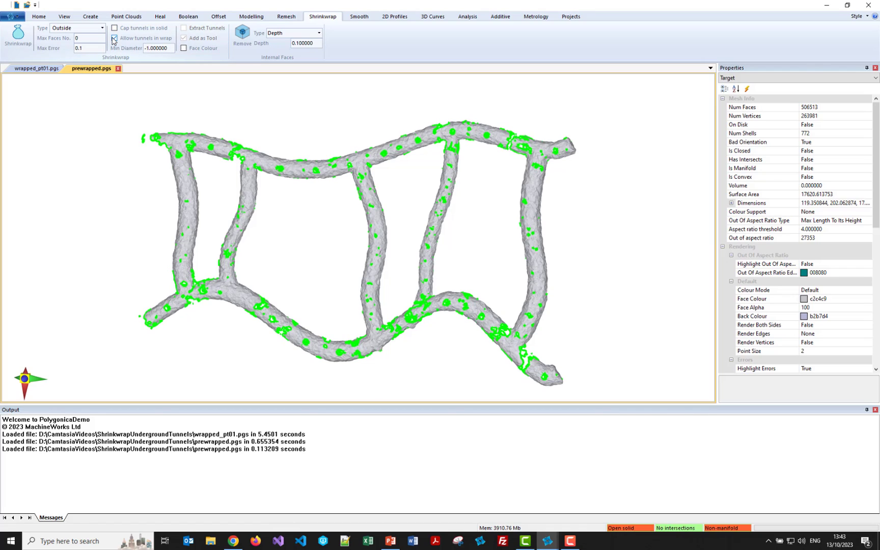
pyautogui.click(114, 29)
pyautogui.moveTo(171, 47); pyautogui.dragTo(136, 49)
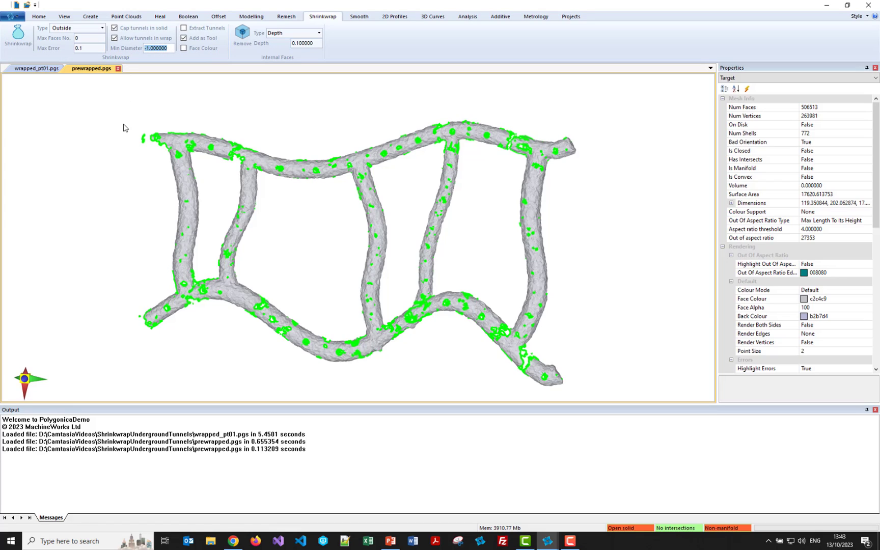
pyautogui.write('10.0')
pyautogui.click(18, 41)
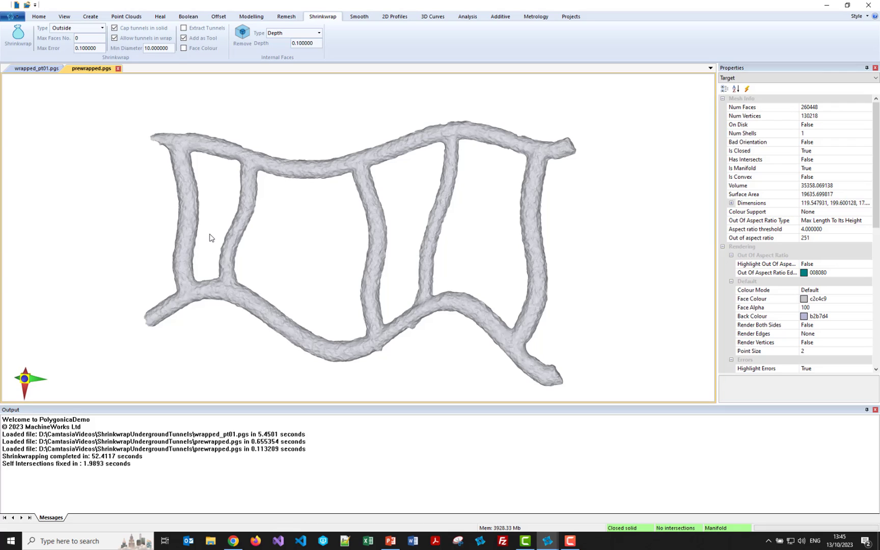
# Examine the wrapped tunnel mesh from several angles, switching its transparent display on and back off.
pyautogui.moveTo(211, 238); pyautogui.dragTo(233, 208, button='middle')
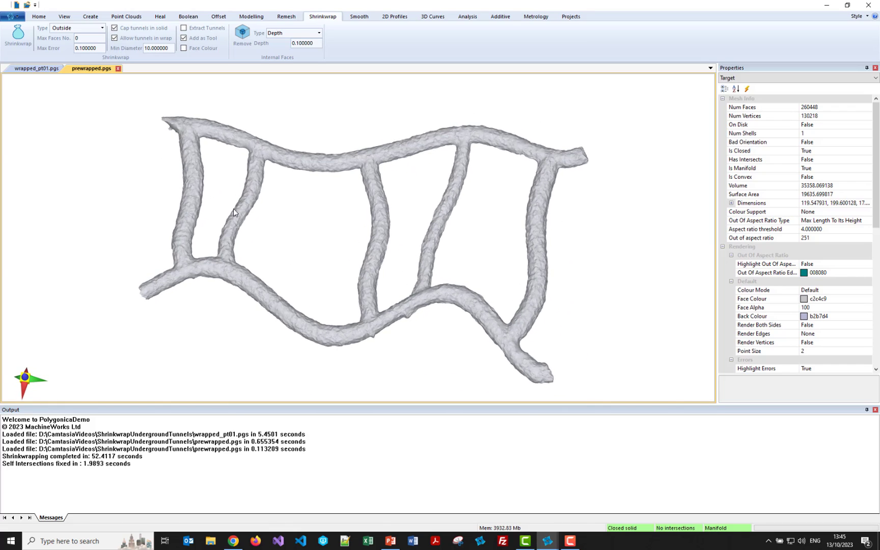
pyautogui.rightClick(244, 209)
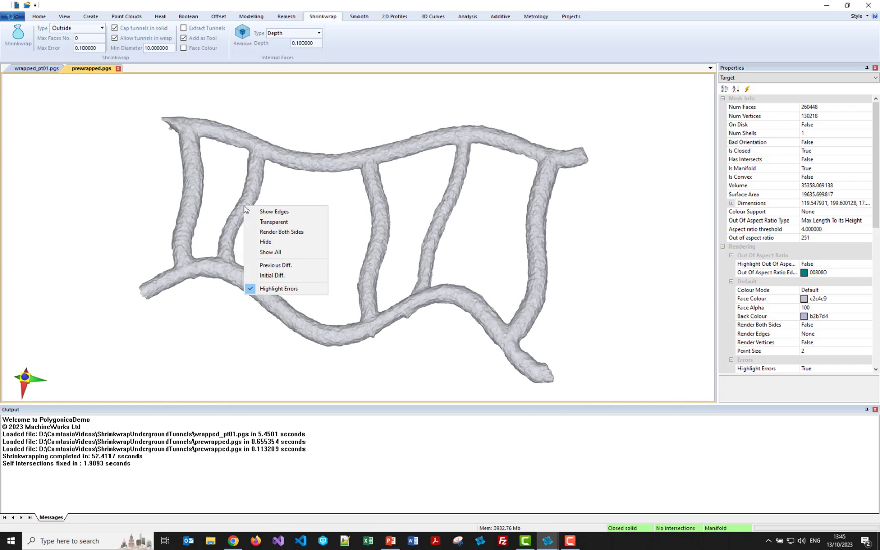
pyautogui.click(222, 318)
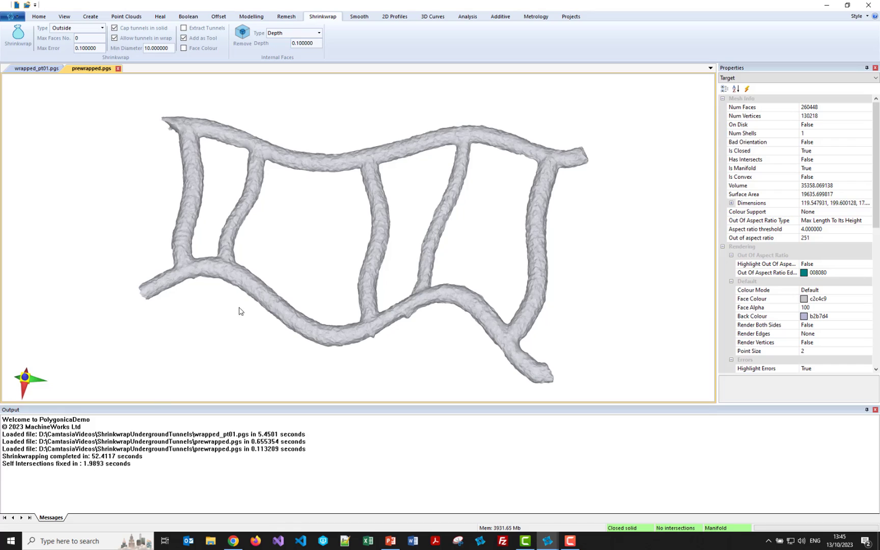
pyautogui.moveTo(257, 294)
pyautogui.mouseDown()
pyautogui.moveTo(259, 303)
pyautogui.moveTo(260, 296)
pyautogui.mouseUp()
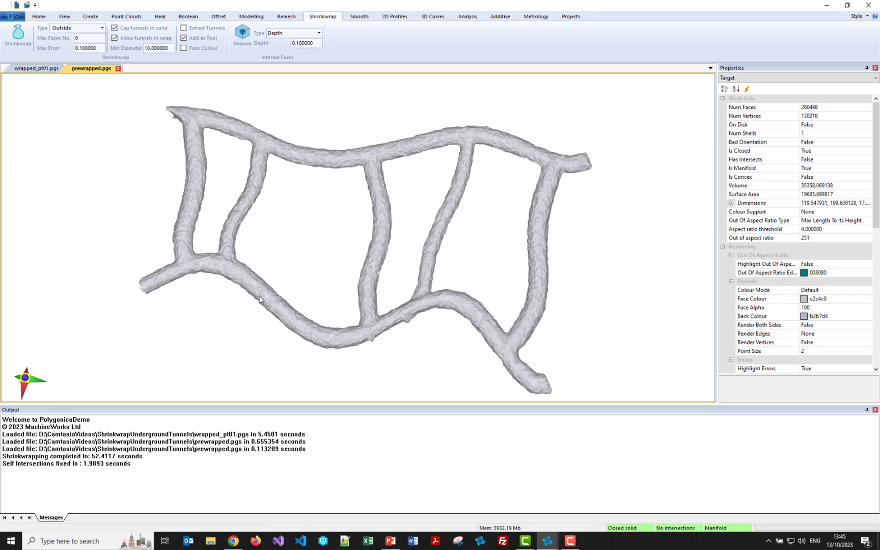
pyautogui.rightClick(236, 214)
pyautogui.click(245, 230)
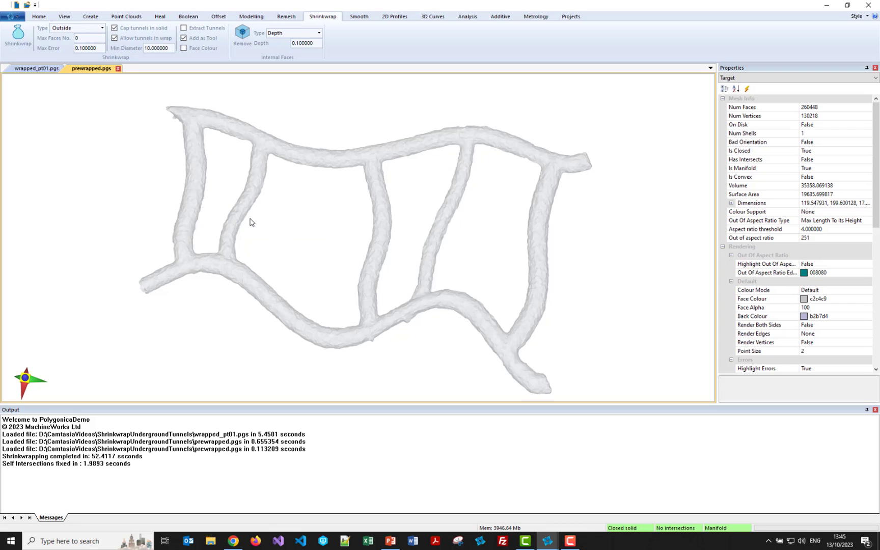
pyautogui.moveTo(249, 220)
pyautogui.mouseDown()
pyautogui.moveTo(252, 229)
pyautogui.moveTo(256, 145)
pyautogui.moveTo(250, 224)
pyautogui.moveTo(253, 208)
pyautogui.moveTo(253, 222)
pyautogui.moveTo(249, 214)
pyautogui.mouseUp()
pyautogui.rightClick(249, 214)
pyautogui.click(259, 228)
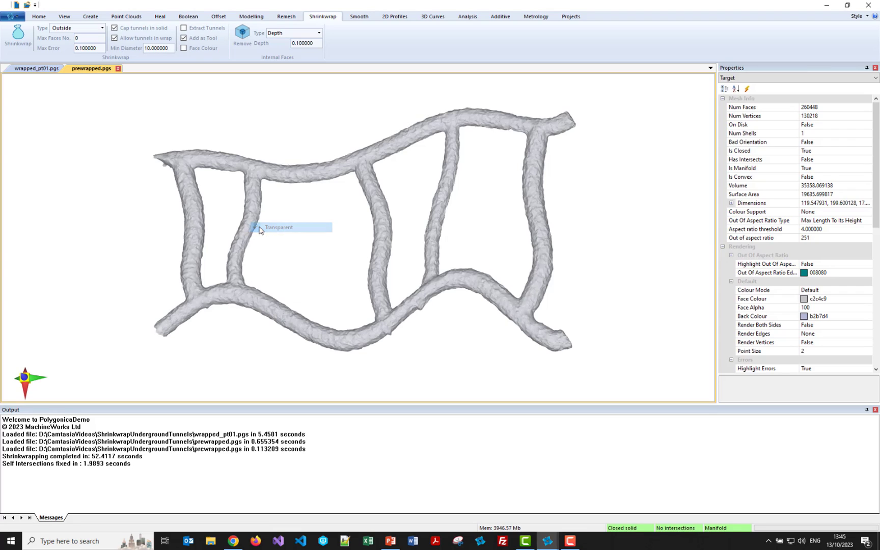
# Load prewrapped.pgs as the tool solid and decline healing it.
pyautogui.click(39, 16)
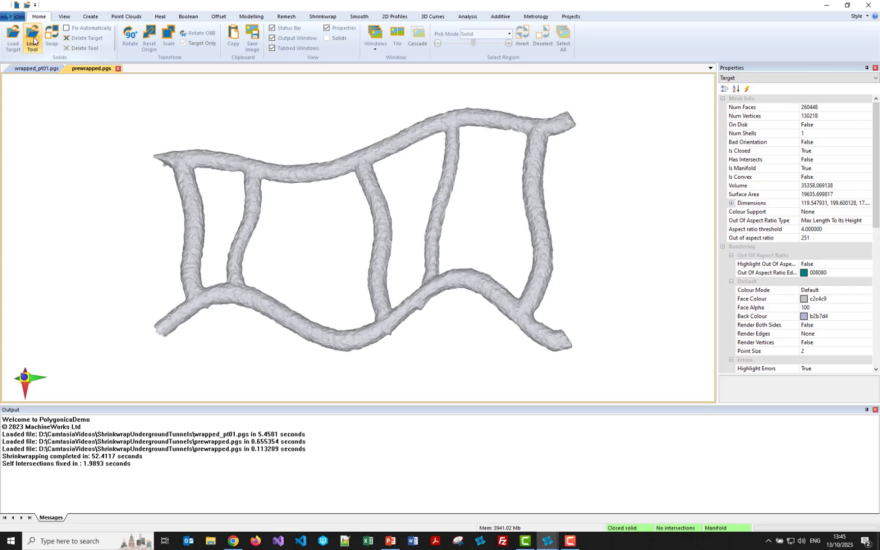
pyautogui.click(32, 37)
pyautogui.click(379, 233)
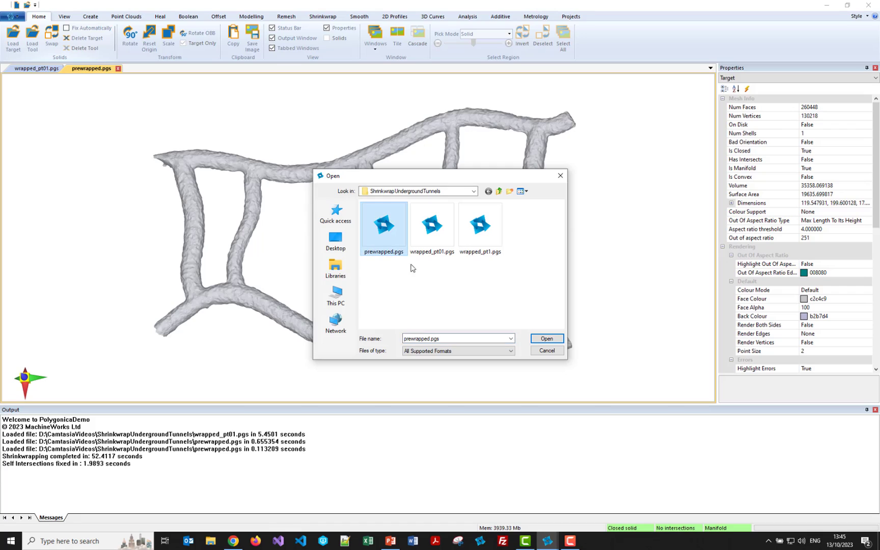
pyautogui.click(545, 339)
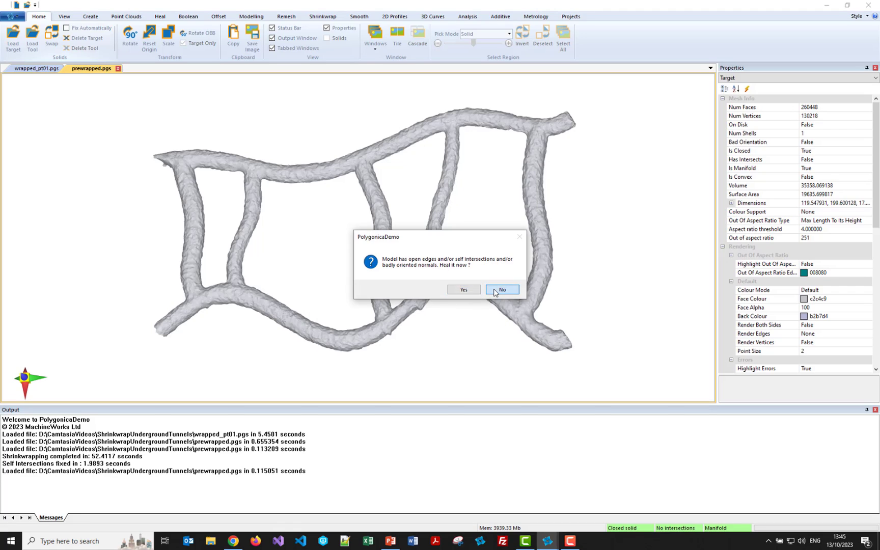
pyautogui.click(499, 290)
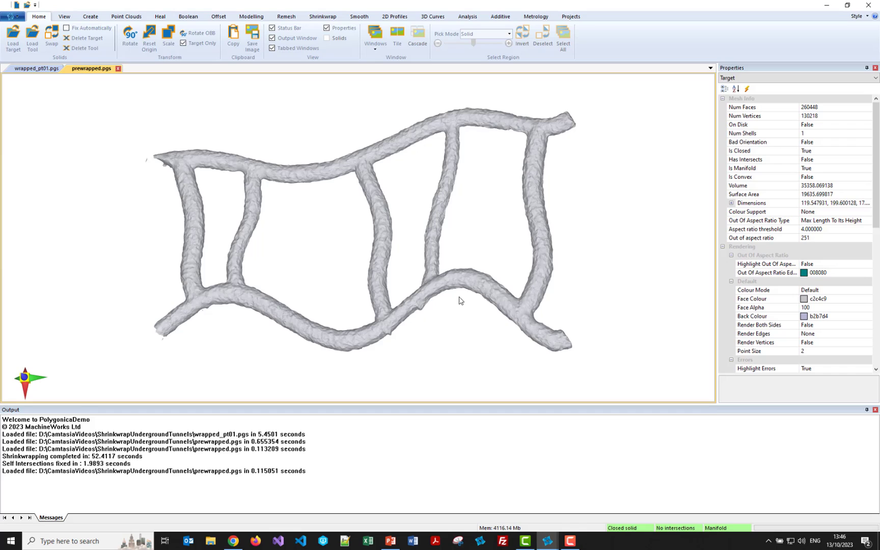
# Hide the wrapped mesh to examine the original prewrapped mesh, and show all solids again.
pyautogui.moveTo(455, 304); pyautogui.dragTo(455, 302, button='middle')
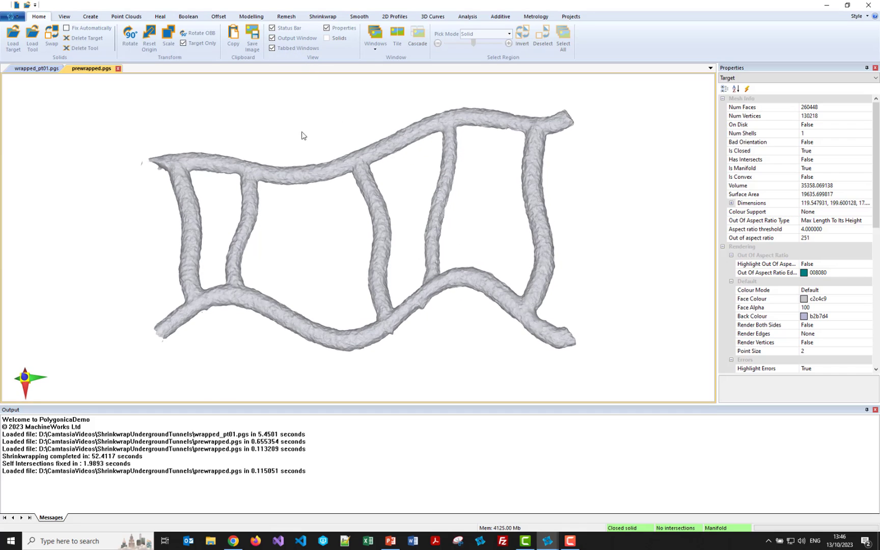
pyautogui.rightClick(306, 172)
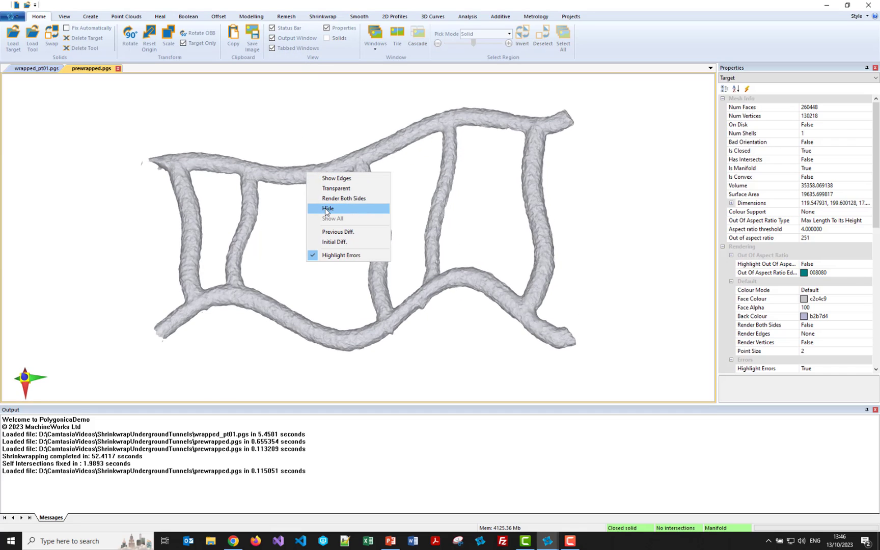
pyautogui.click(321, 208)
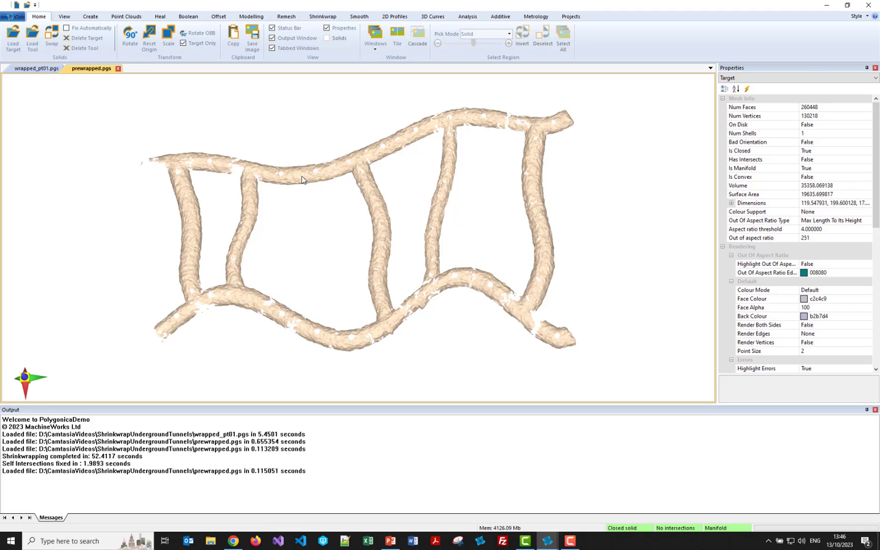
pyautogui.rightClick(301, 175)
pyautogui.click(317, 222)
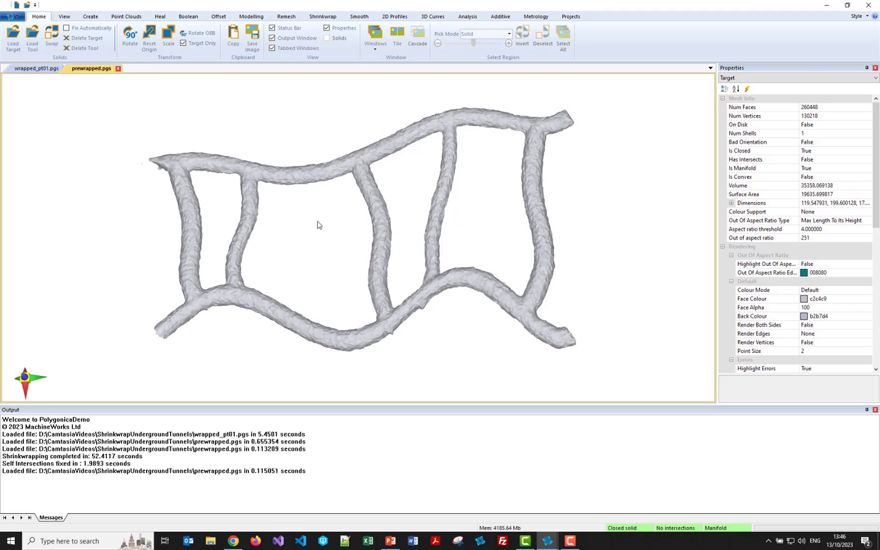
# Show a section through both solids, placing the section plane crosswise just past the fourth connecting tunnel.
pyautogui.click(397, 17)
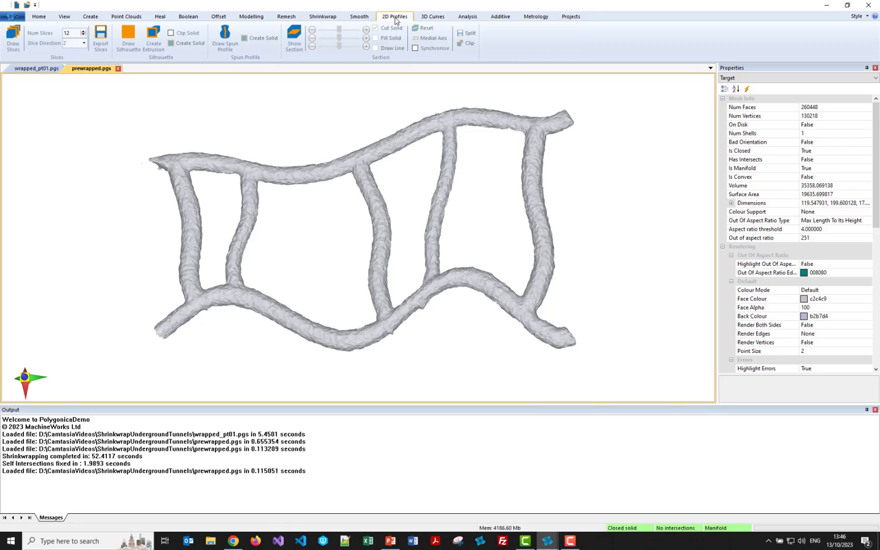
pyautogui.click(295, 41)
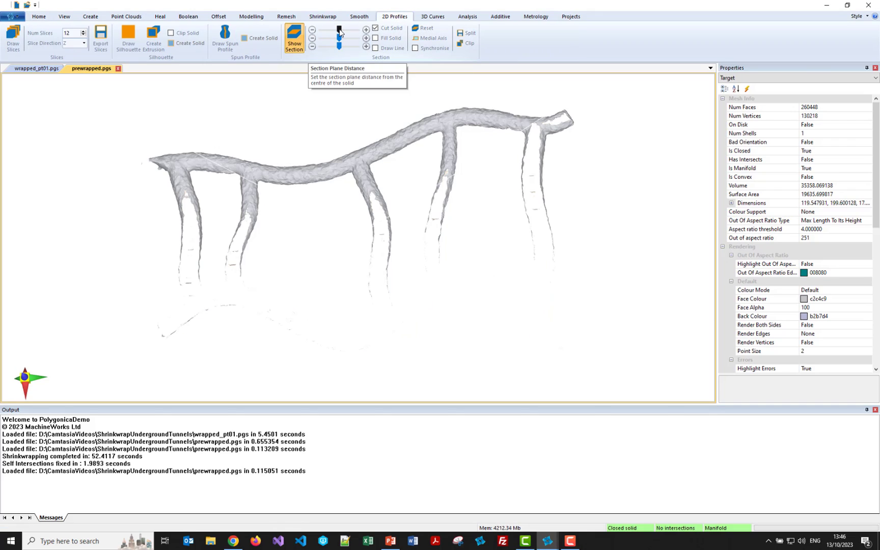
pyautogui.moveTo(340, 29)
pyautogui.mouseDown()
pyautogui.moveTo(328, 37)
pyautogui.moveTo(349, 30)
pyautogui.mouseUp()
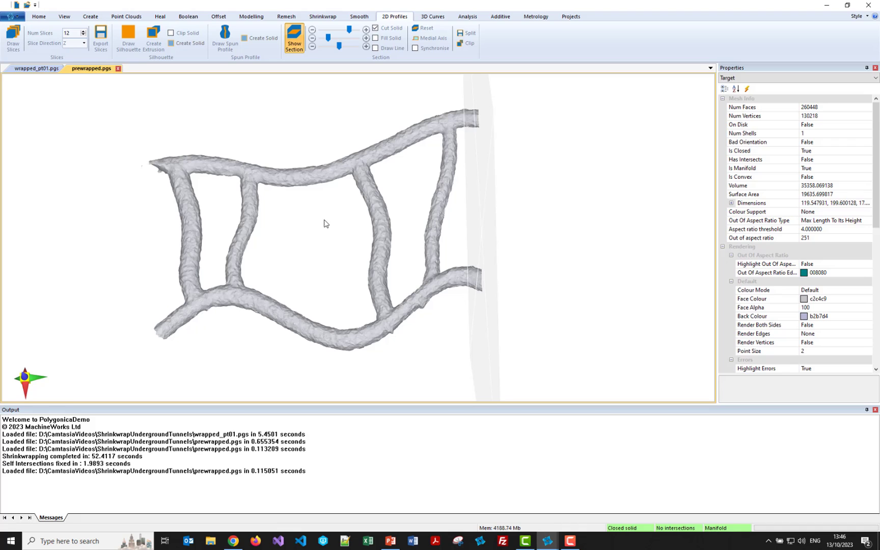
# Render both sides of the original and wrapped meshes and examine their surfaces at the cut tunnel end.
pyautogui.moveTo(297, 183); pyautogui.dragTo(358, 196, button='middle')
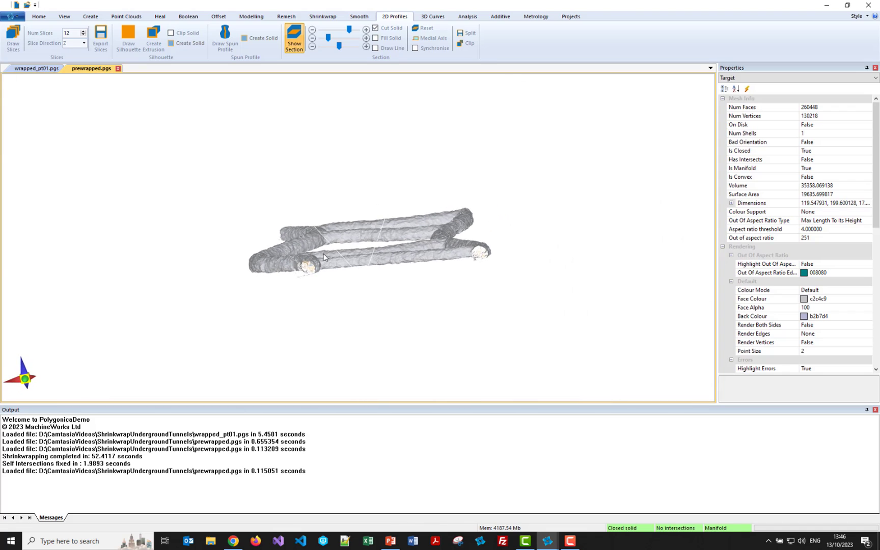
pyautogui.scroll(8, 310, 265)
pyautogui.scroll(5, 286, 299)
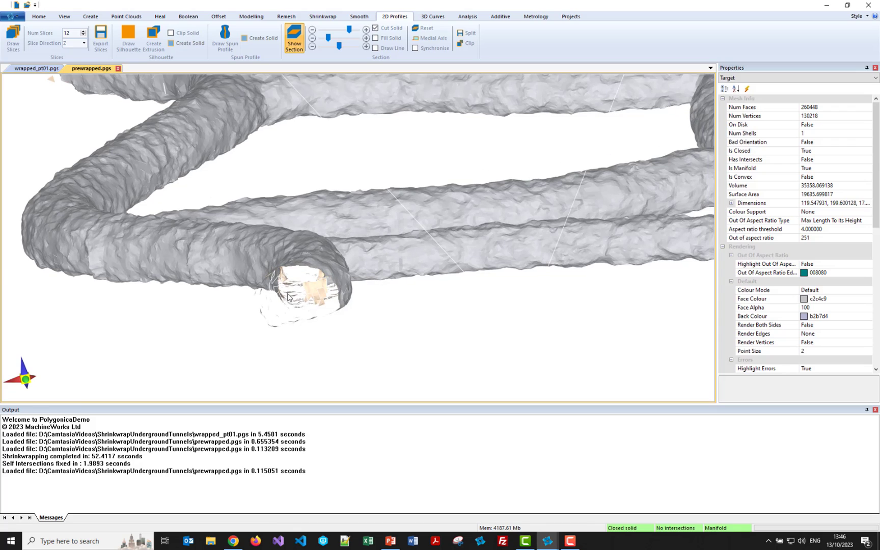
pyautogui.scroll(-3, 297, 301)
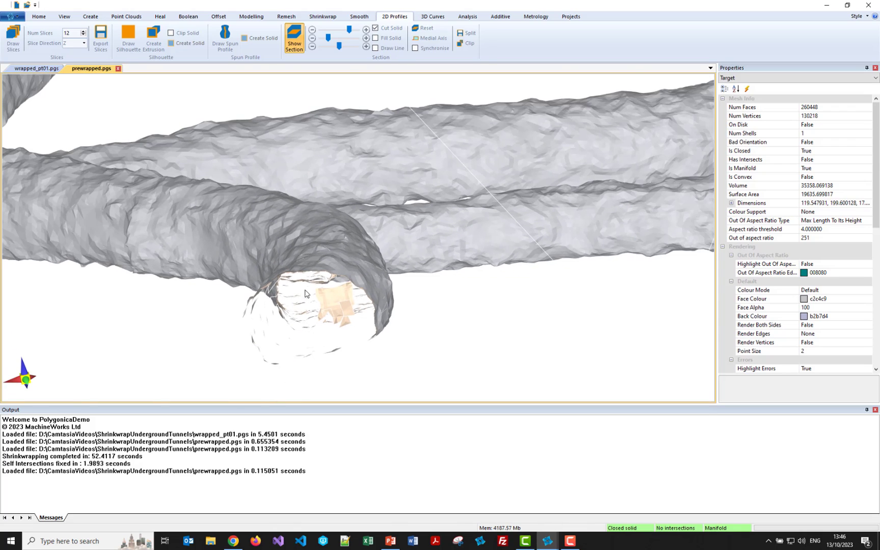
pyautogui.rightClick(292, 312)
pyautogui.click(313, 338)
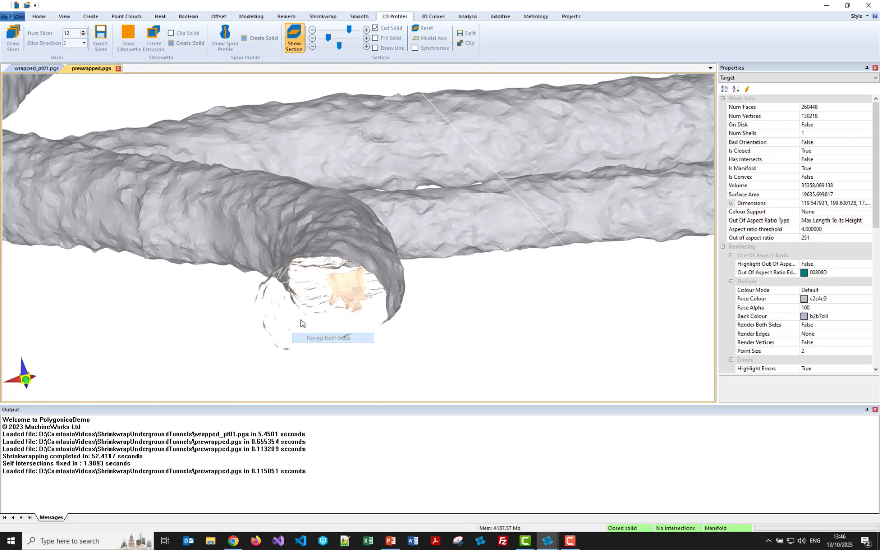
pyautogui.rightClick(320, 320)
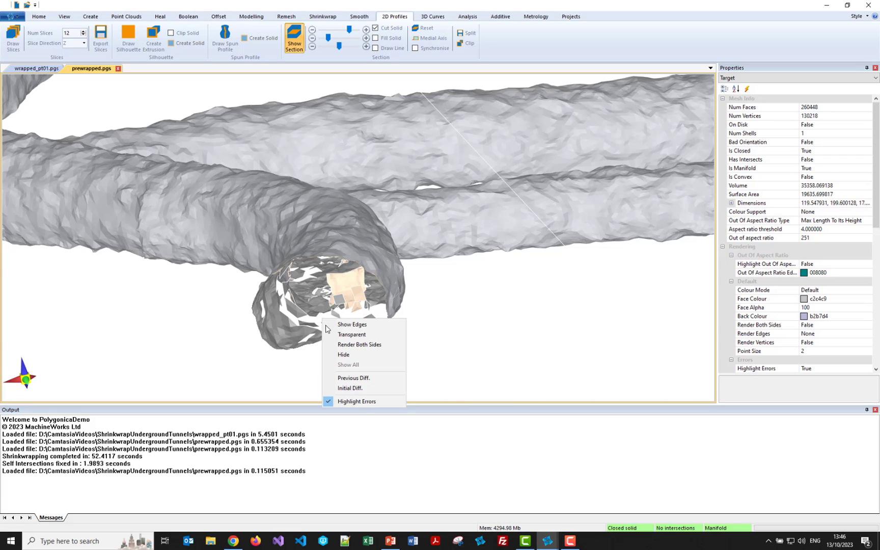
pyautogui.click(337, 345)
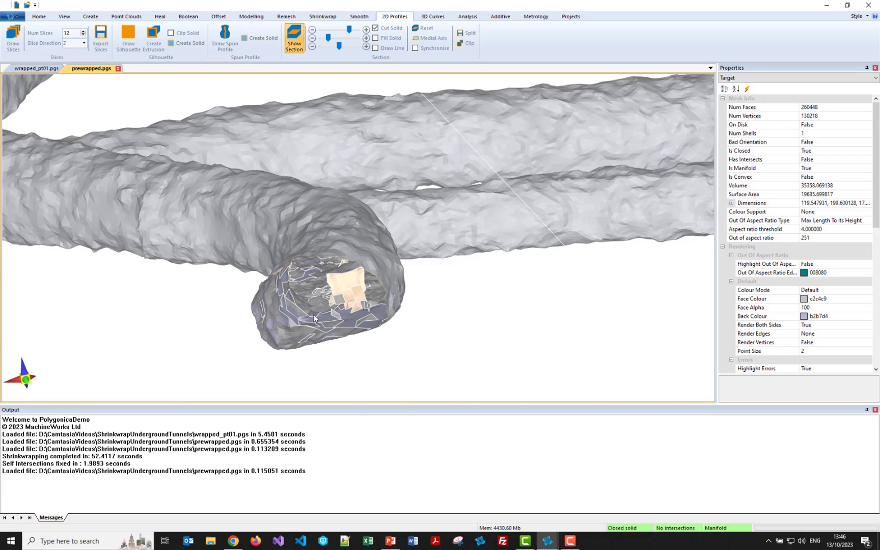
pyautogui.moveTo(312, 314); pyautogui.dragTo(310, 314, button='middle')
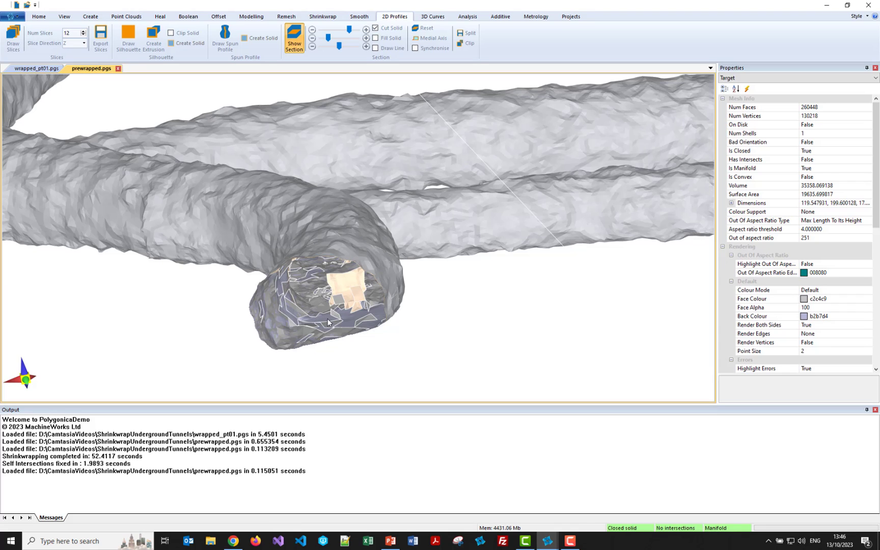
pyautogui.moveTo(327, 322); pyautogui.dragTo(146, 152, button='middle')
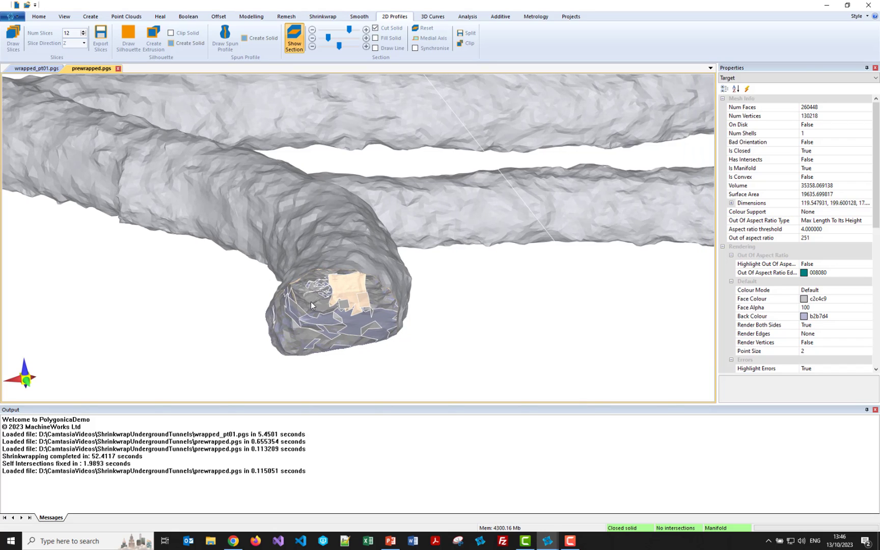
# Draw the section outlines of the original and wrapped meshes at the cut tunnel end.
pyautogui.moveTo(311, 302); pyautogui.dragTo(307, 295, button='middle')
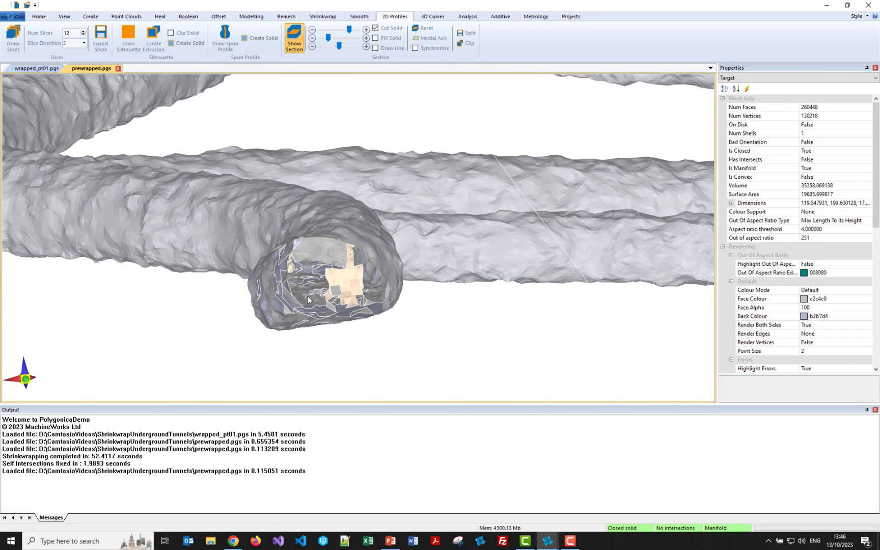
pyautogui.click(387, 48)
pyautogui.scroll(4, 369, 288)
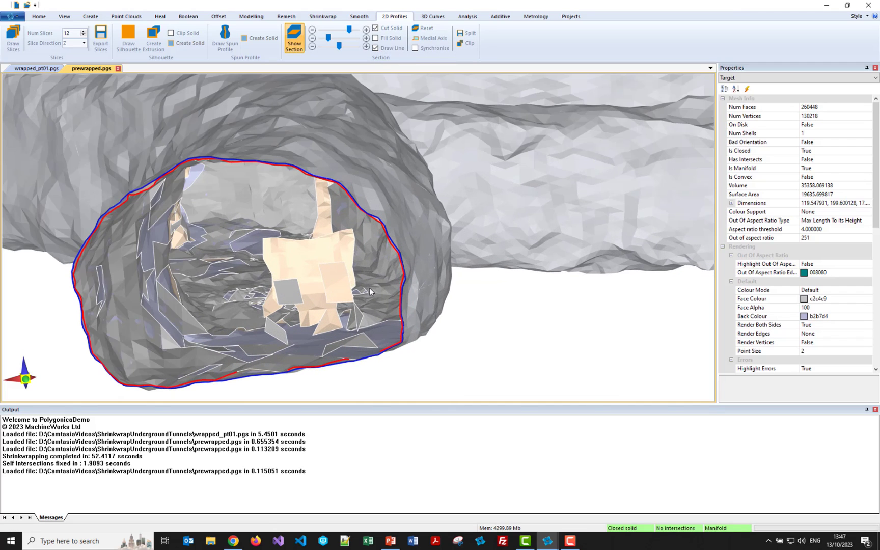
# Examine how closely the wrapped outline follows the original outline along the tunnel wall, and inspect the geometry inside the cut tunnel.
pyautogui.scroll(3, 397, 243)
pyautogui.scroll(2, 397, 243)
pyautogui.scroll(3, 367, 265)
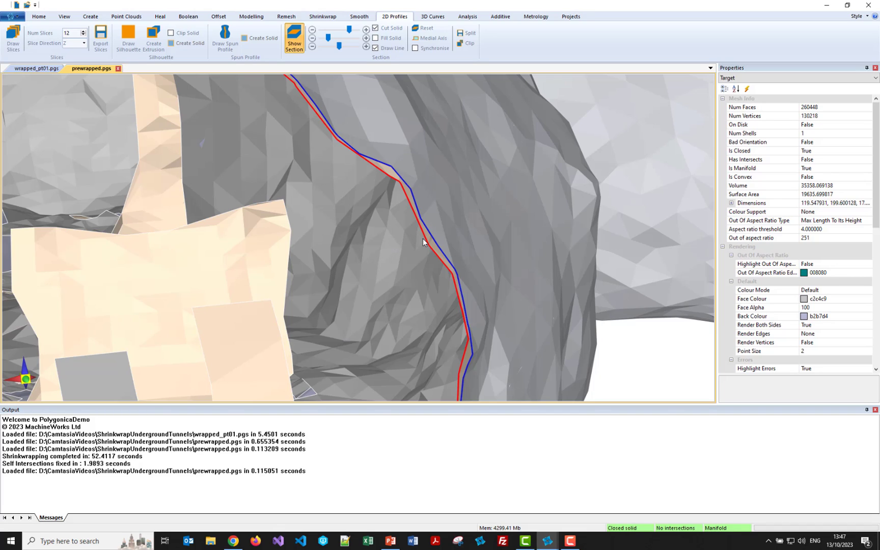
pyautogui.scroll(-5, 421, 240)
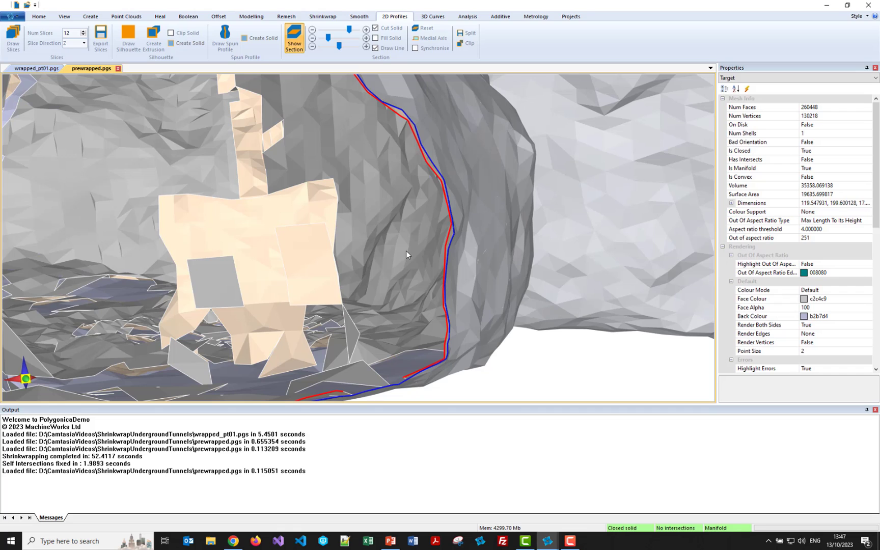
pyautogui.scroll(-3, 406, 251)
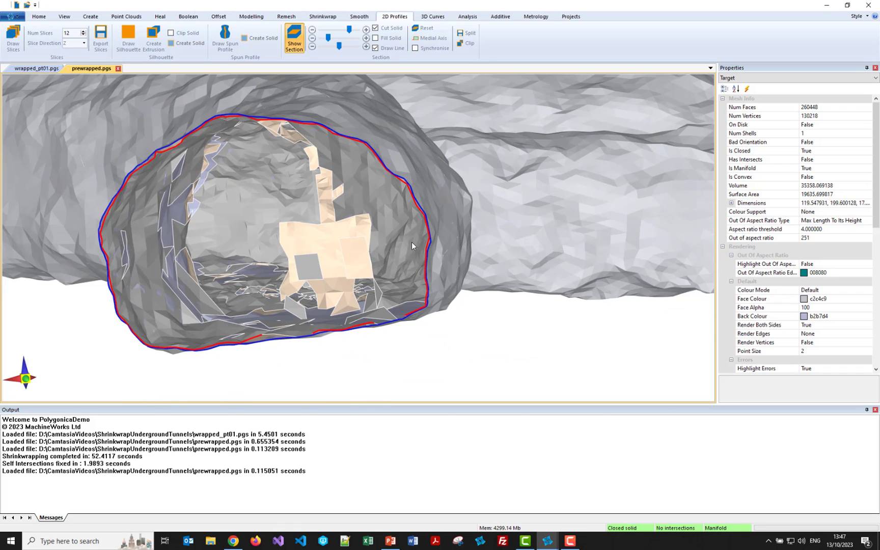
pyautogui.scroll(2, 413, 238)
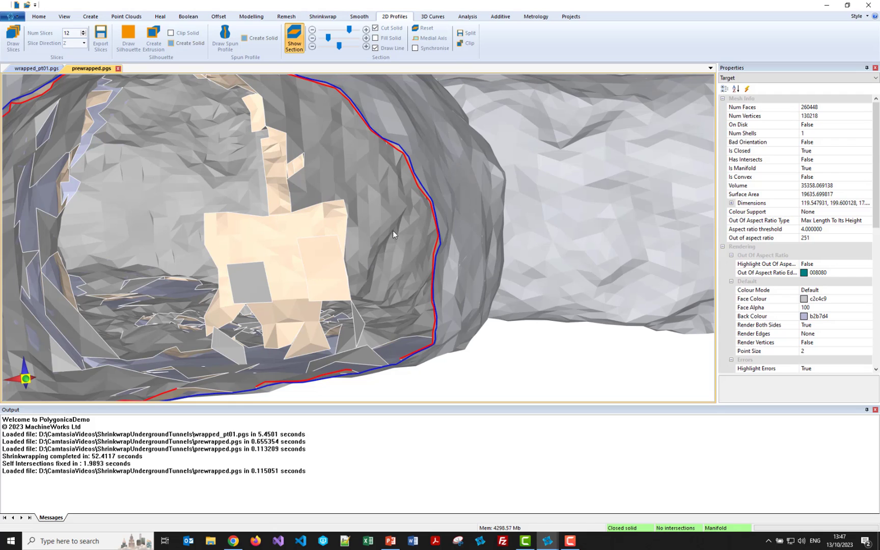
pyautogui.scroll(-3, 393, 230)
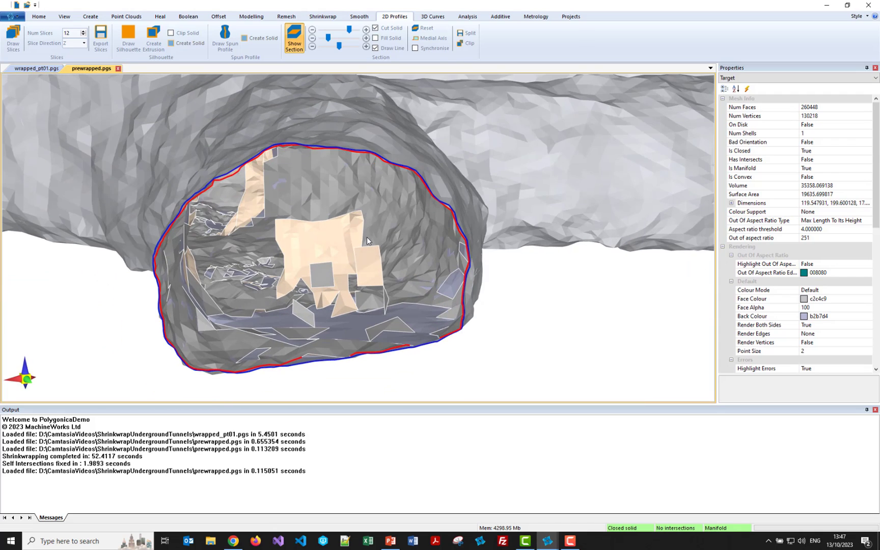
pyautogui.moveTo(366, 236); pyautogui.dragTo(371, 237, button='middle')
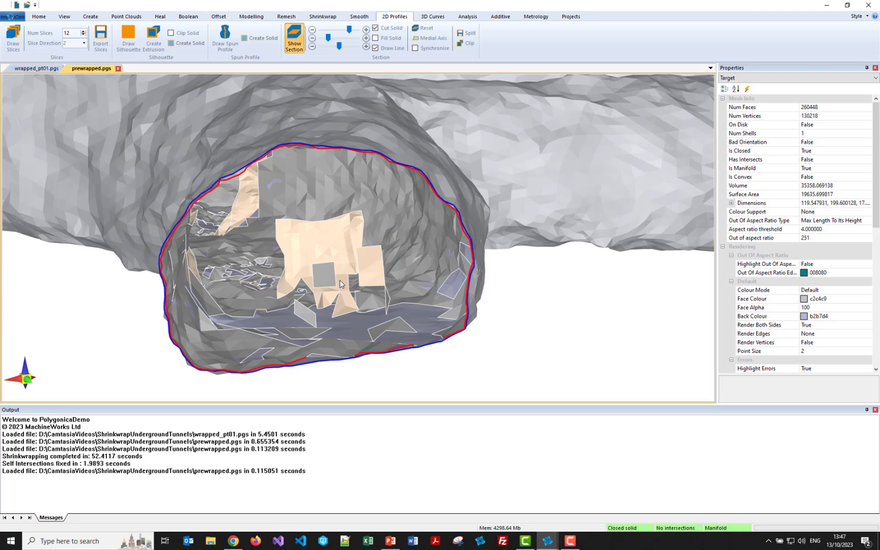
pyautogui.moveTo(339, 280); pyautogui.dragTo(307, 251, button='middle')
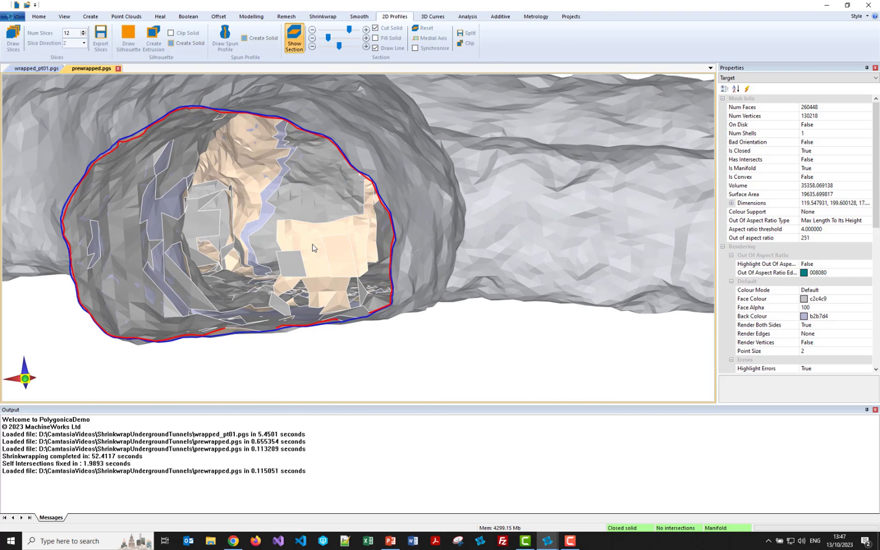
# Hide the original mesh and examine the inside of the wrapped tunnel at the section.
pyautogui.rightClick(314, 248)
pyautogui.click(327, 281)
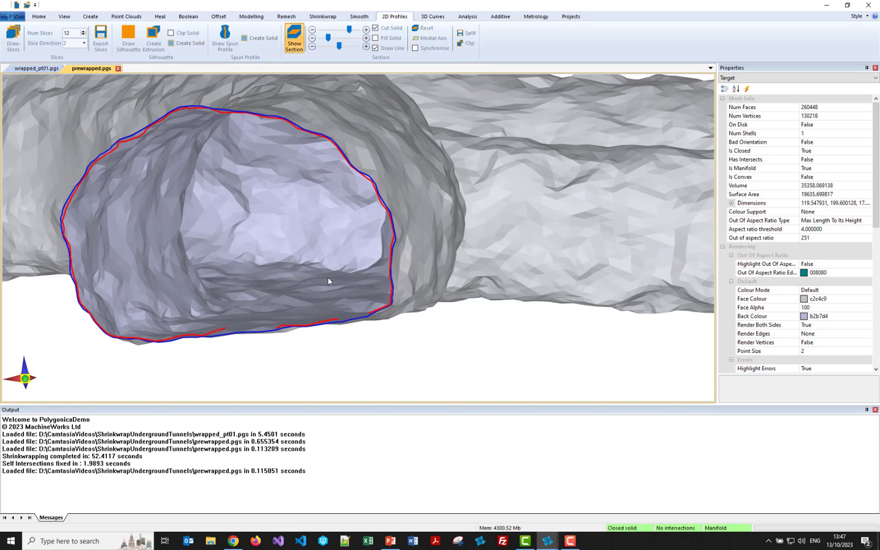
pyautogui.moveTo(303, 263)
pyautogui.mouseDown(button='middle')
pyautogui.moveTo(309, 257)
pyautogui.moveTo(309, 300)
pyautogui.moveTo(319, 274)
pyautogui.moveTo(310, 266)
pyautogui.mouseUp(button='middle')
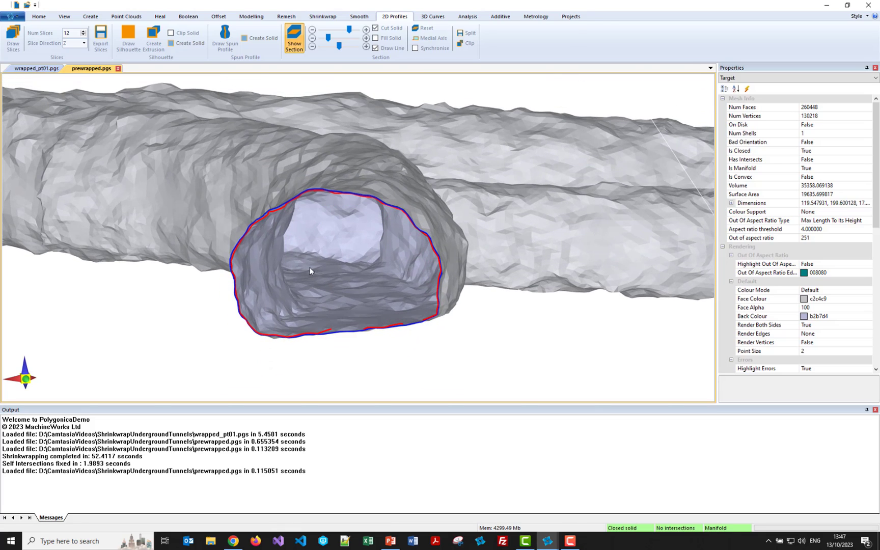
# Close prewrapped.pgs without saving and return to the wrapped_pt01.pgs model.
pyautogui.click(118, 69)
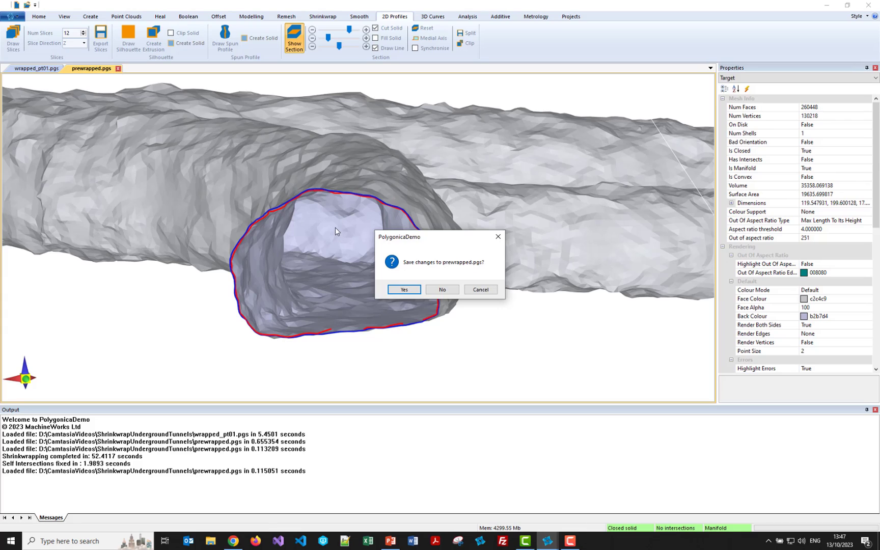
pyautogui.click(440, 291)
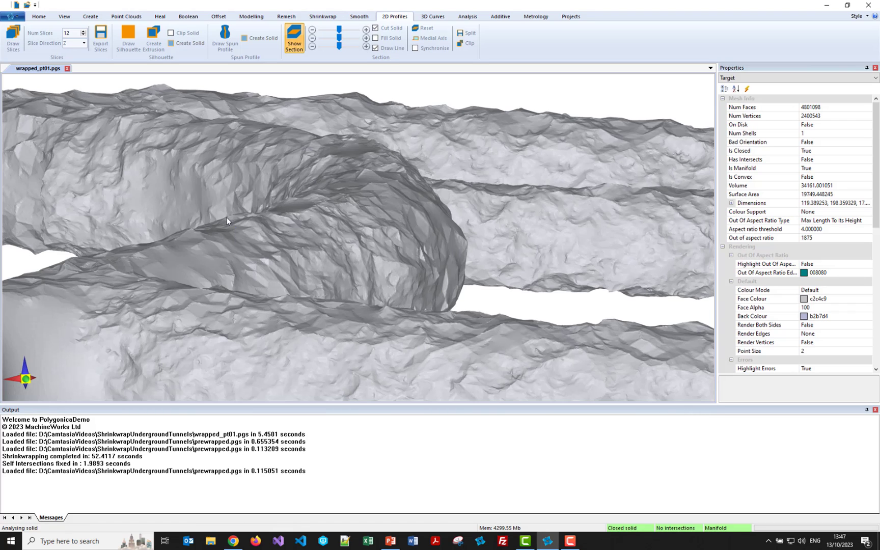
pyautogui.moveTo(214, 241); pyautogui.dragTo(219, 233, button='middle')
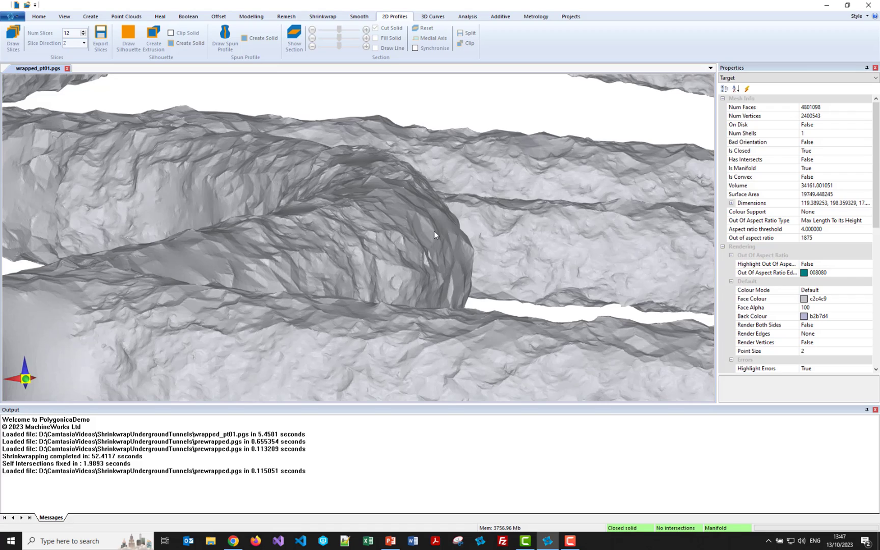
pyautogui.scroll(1, 434, 234)
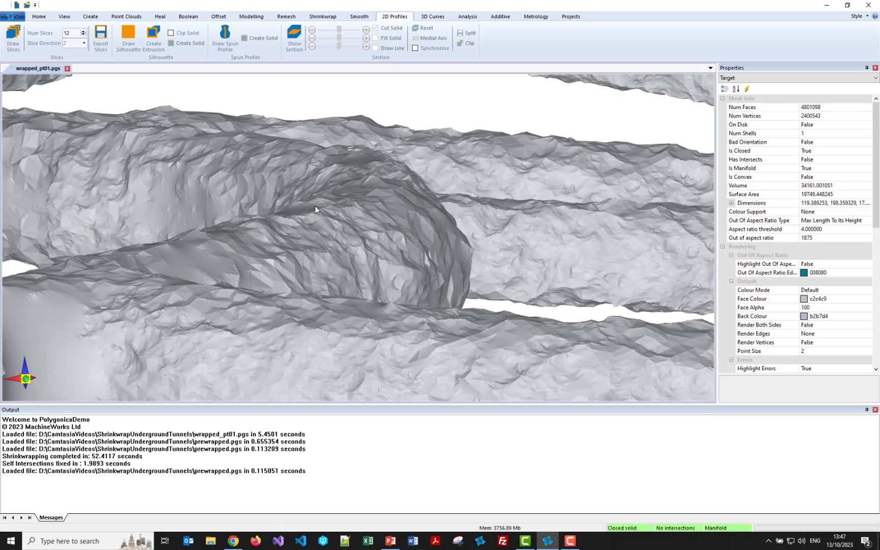
# Load prewrapped.pgs as the tool solid alongside wrapped_pt01.pgs and decline healing it.
pyautogui.click(39, 17)
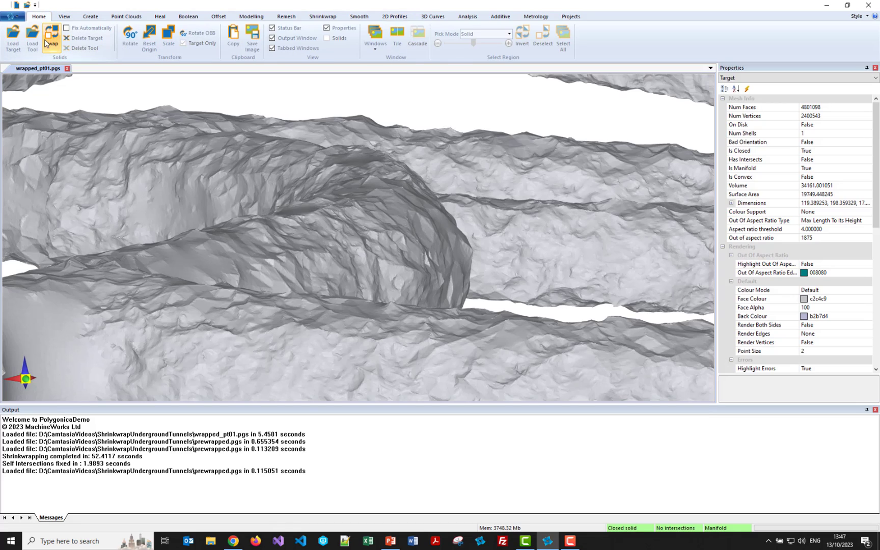
pyautogui.click(33, 40)
pyautogui.click(384, 226)
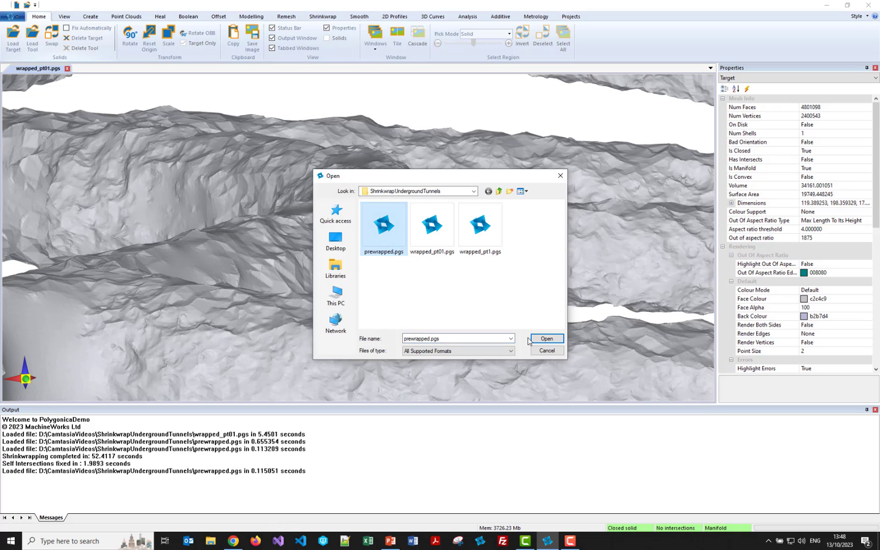
pyautogui.click(540, 340)
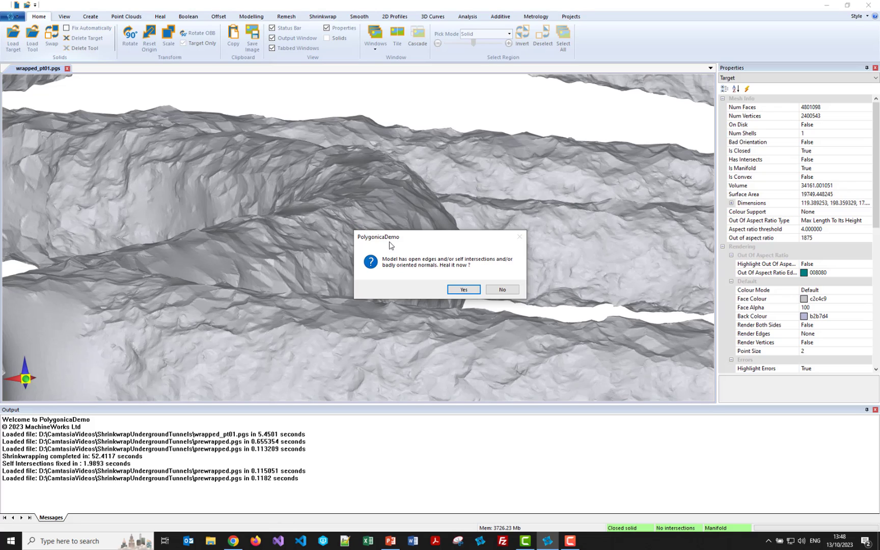
pyautogui.click(501, 290)
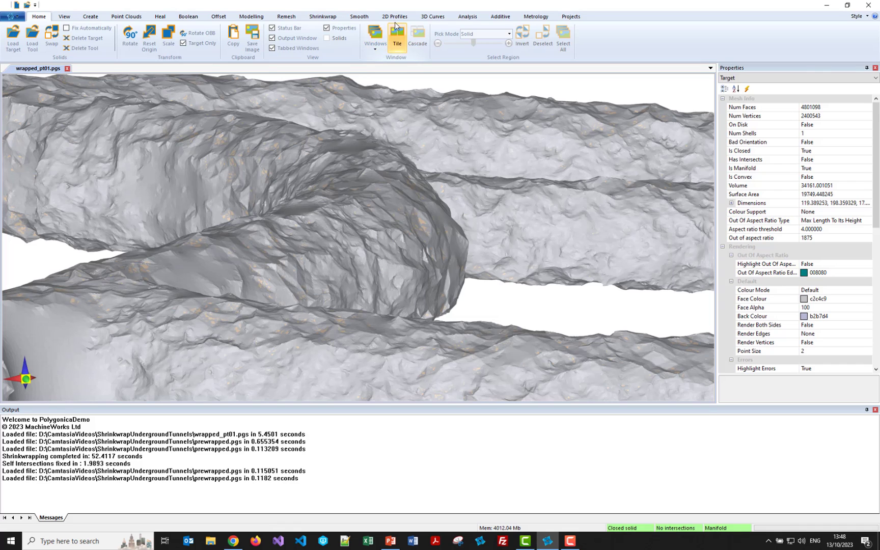
# Show a section through wrapped_pt01 and the original mesh, placing the section plane crosswise just past the fourth connecting tunnel.
pyautogui.moveTo(365, 134); pyautogui.dragTo(335, 268, button='middle')
pyautogui.scroll(-4, 335, 268)
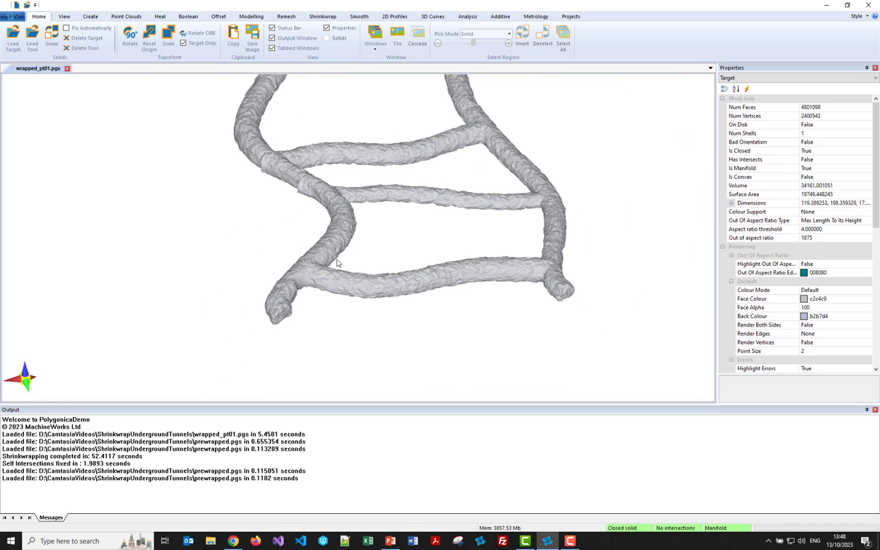
pyautogui.moveTo(340, 206); pyautogui.dragTo(330, 278, button='middle')
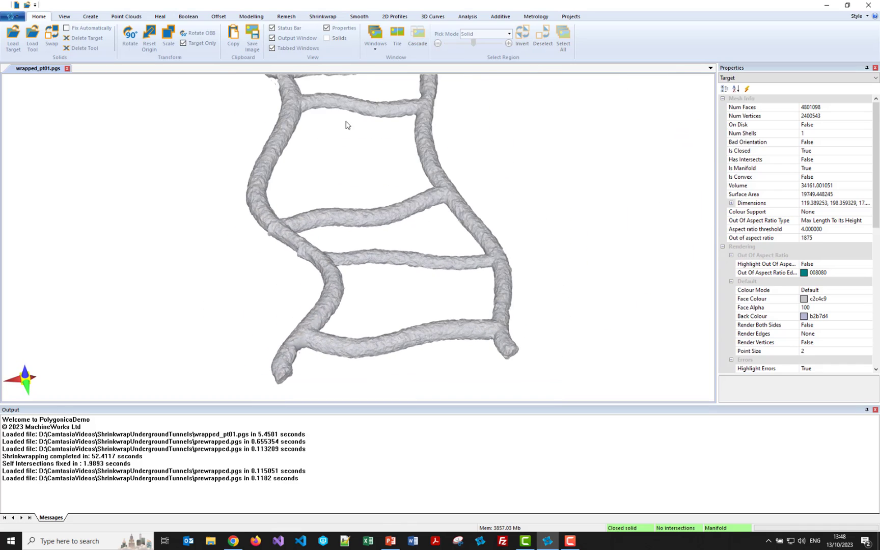
pyautogui.click(395, 16)
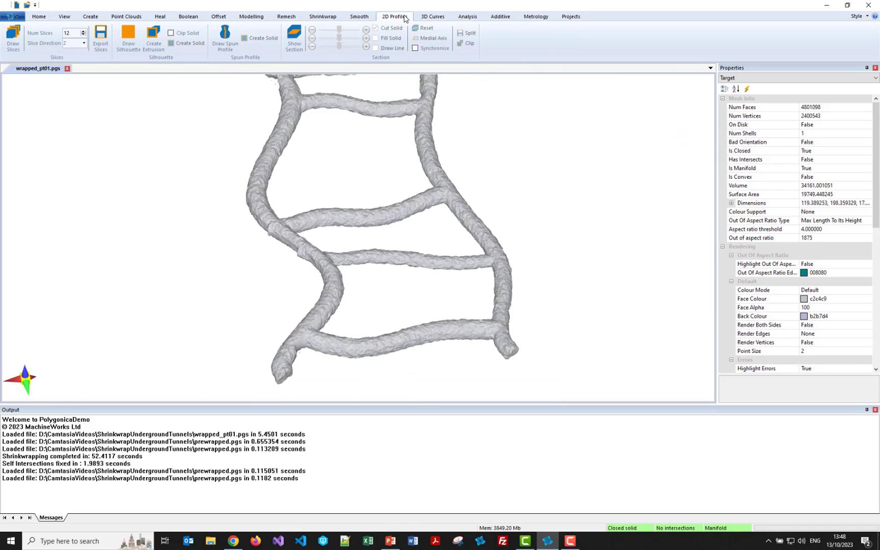
pyautogui.click(294, 40)
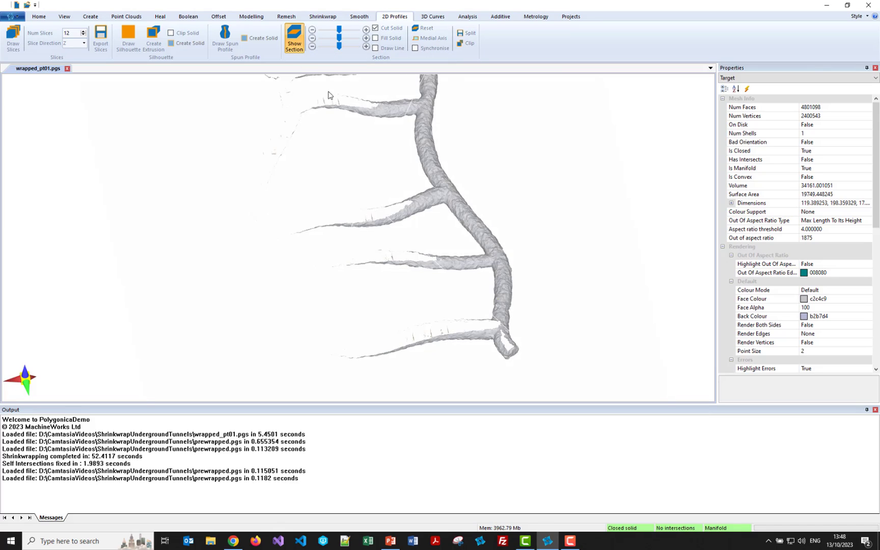
pyautogui.moveTo(339, 39)
pyautogui.mouseDown()
pyautogui.moveTo(328, 39)
pyautogui.moveTo(344, 32)
pyautogui.mouseUp()
pyautogui.moveTo(327, 172); pyautogui.dragTo(326, 165)
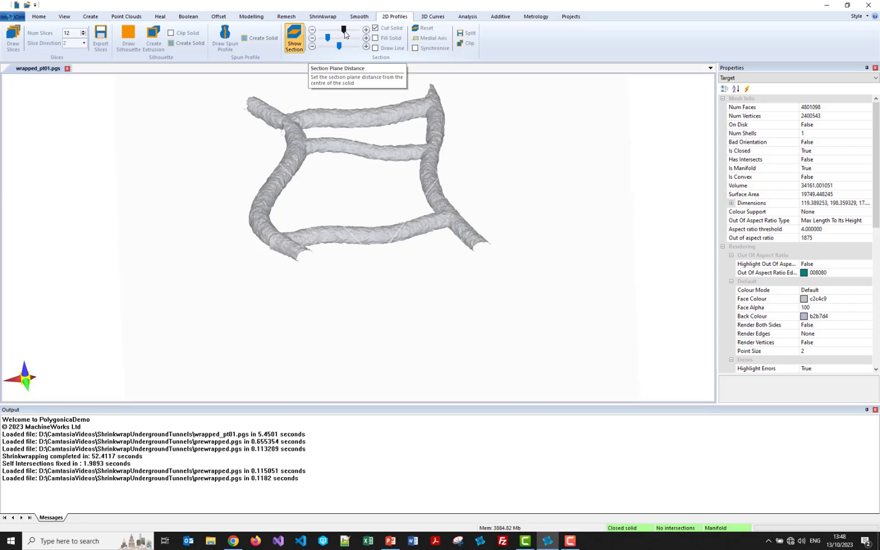
pyautogui.moveTo(347, 32); pyautogui.dragTo(348, 31)
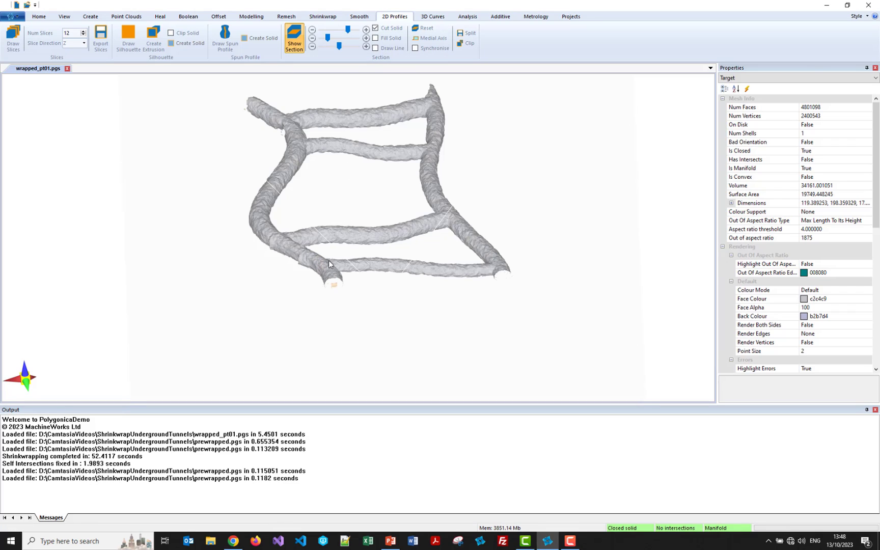
# Render both sides of the original mesh and the wrapped_pt01 mesh at the cut tunnel end.
pyautogui.scroll(10, 334, 291)
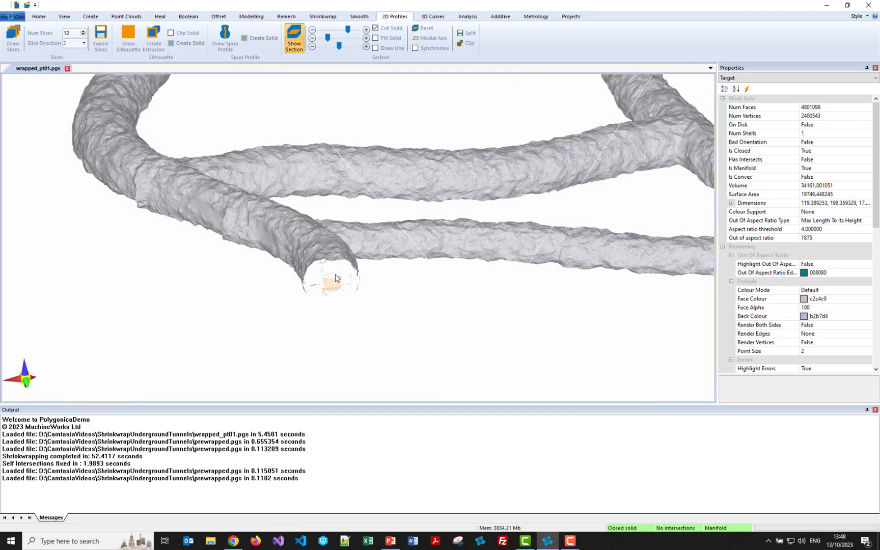
pyautogui.scroll(8, 335, 270)
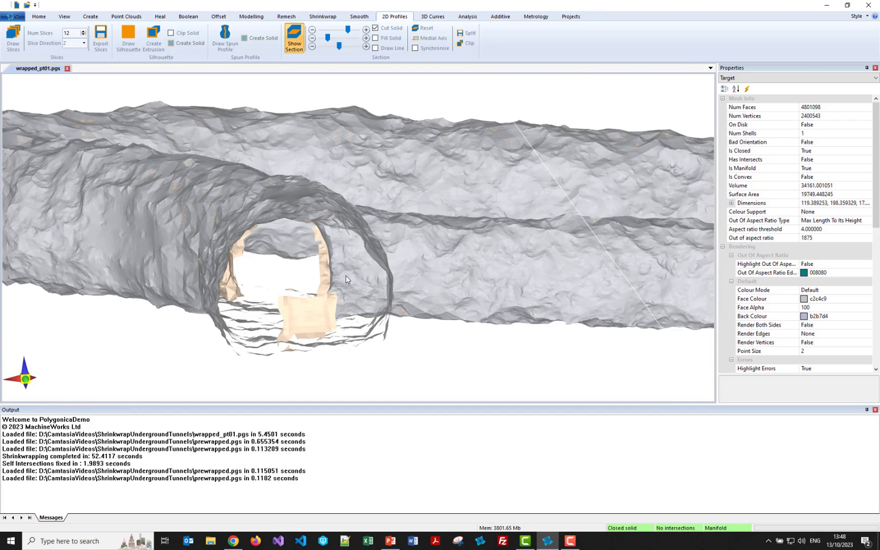
pyautogui.rightClick(346, 276)
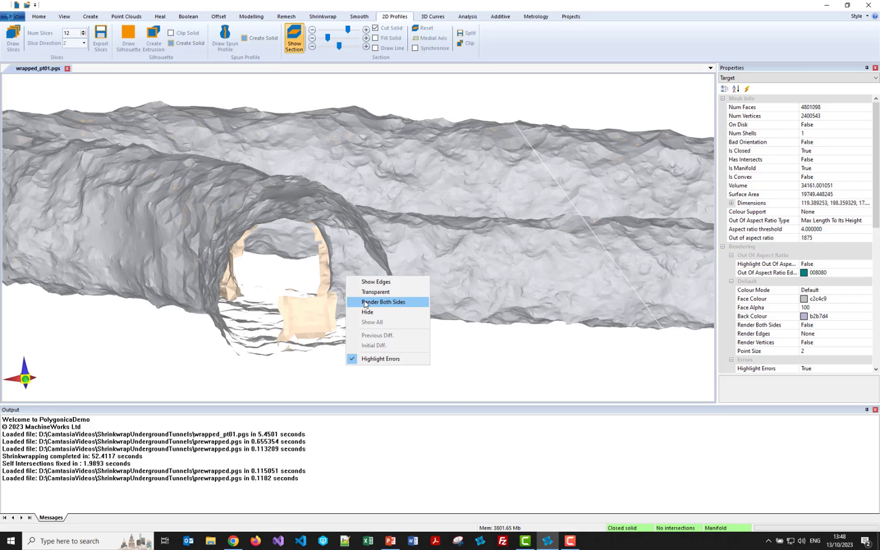
pyautogui.click(361, 302)
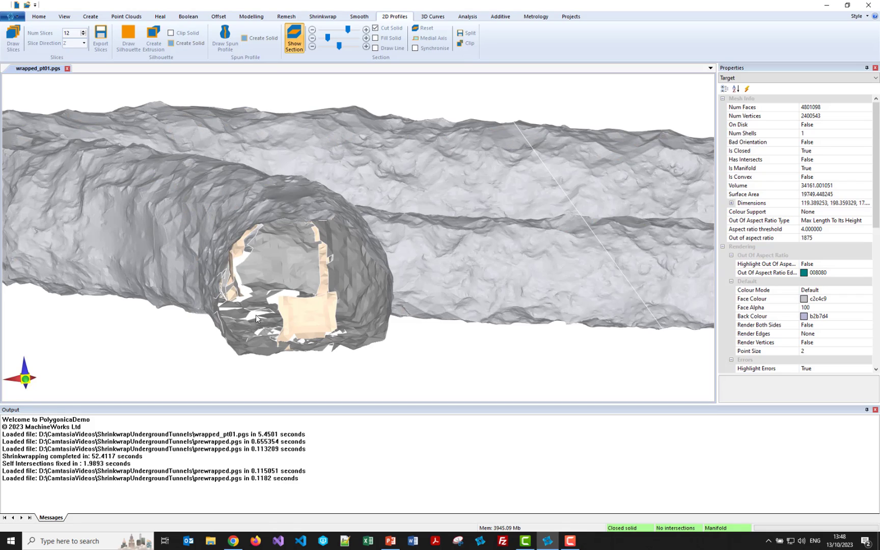
pyautogui.rightClick(255, 315)
pyautogui.click(276, 340)
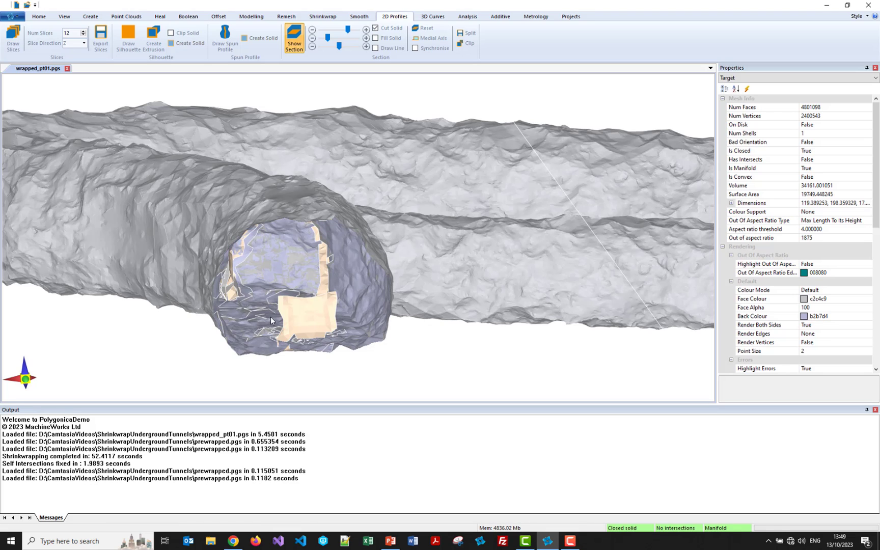
pyautogui.moveTo(271, 319)
pyautogui.mouseDown(button='middle')
pyautogui.moveTo(271, 343)
pyautogui.moveTo(269, 320)
pyautogui.mouseUp(button='middle')
pyautogui.moveTo(266, 315); pyautogui.dragTo(275, 319, button='middle')
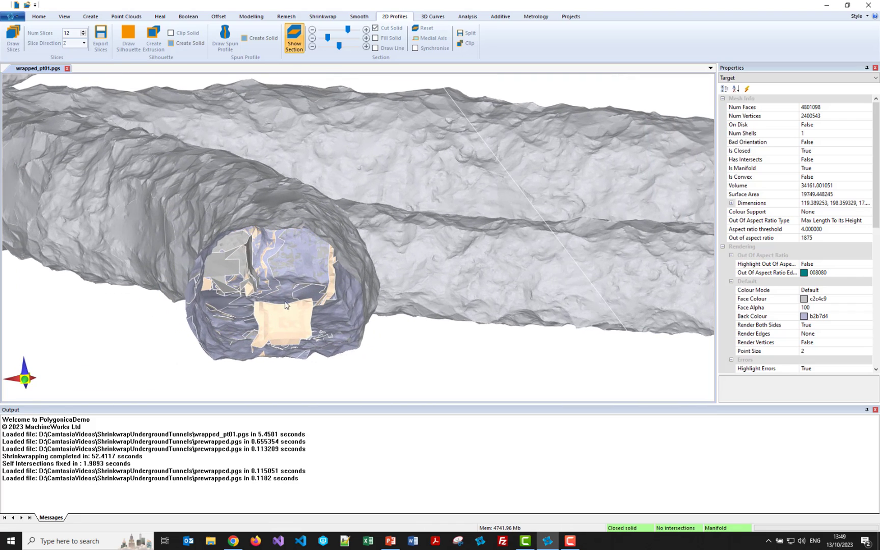
# Draw the section outlines of both solids and examine the gap between them up close along the tunnel wall.
pyautogui.click(375, 47)
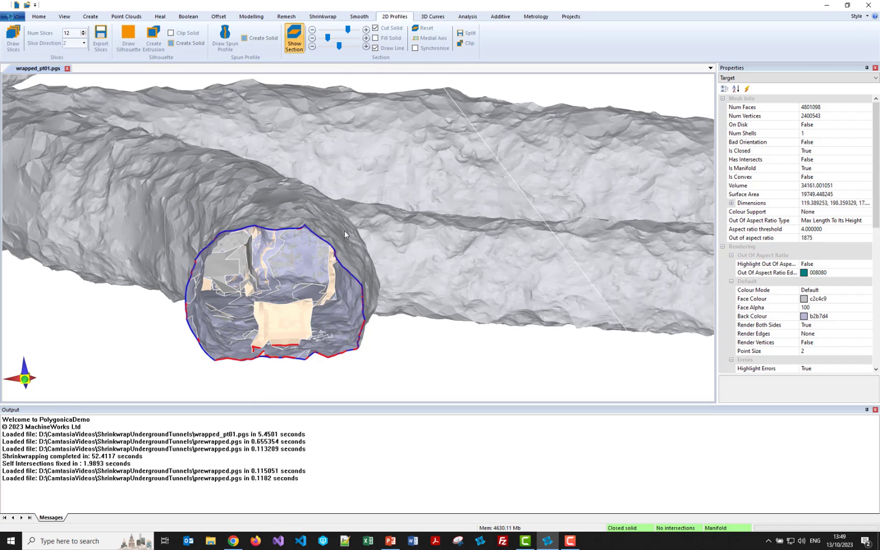
pyautogui.scroll(6, 344, 262)
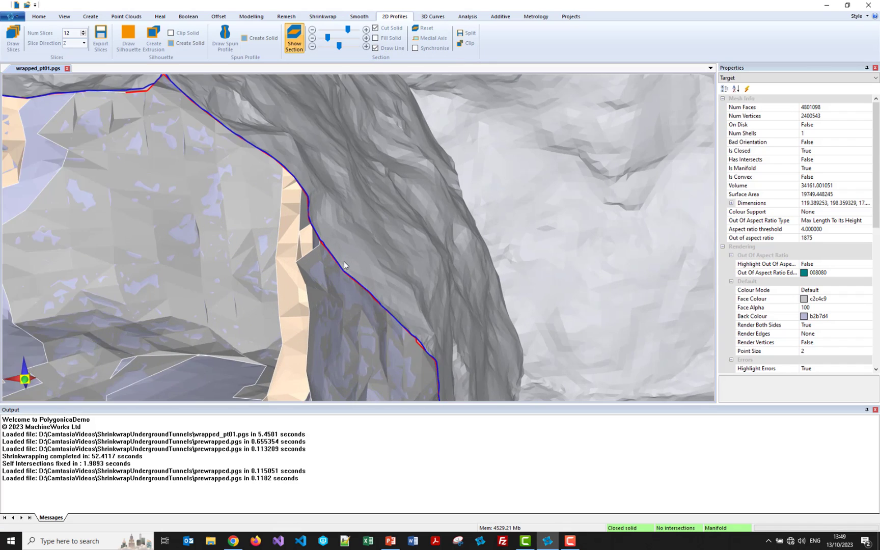
pyautogui.scroll(4, 342, 264)
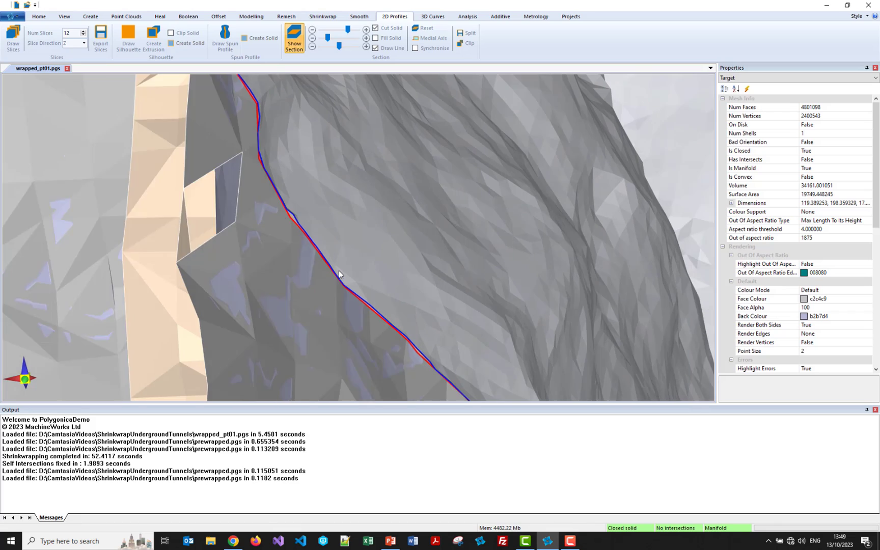
pyautogui.scroll(5, 339, 271)
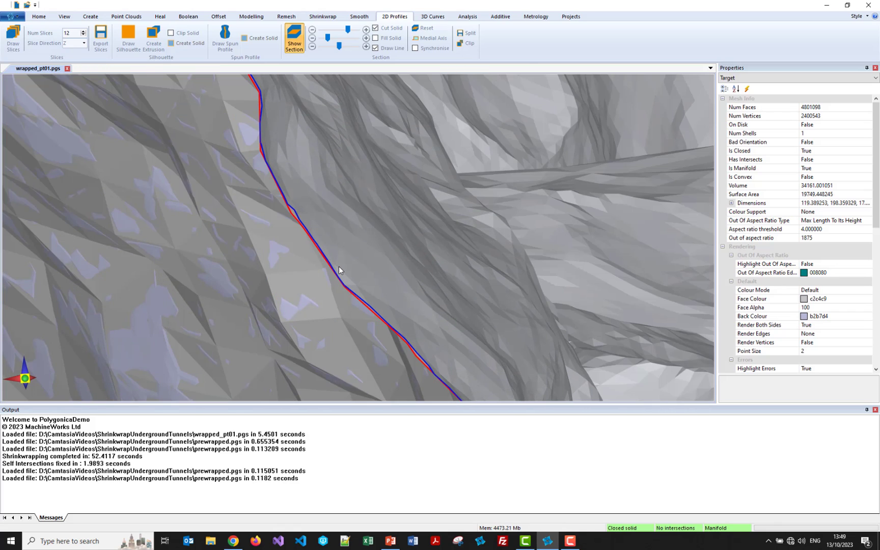
# Compare the two section outlines up close around the sharp peak in the tunnel roof.
pyautogui.scroll(-2, 340, 271)
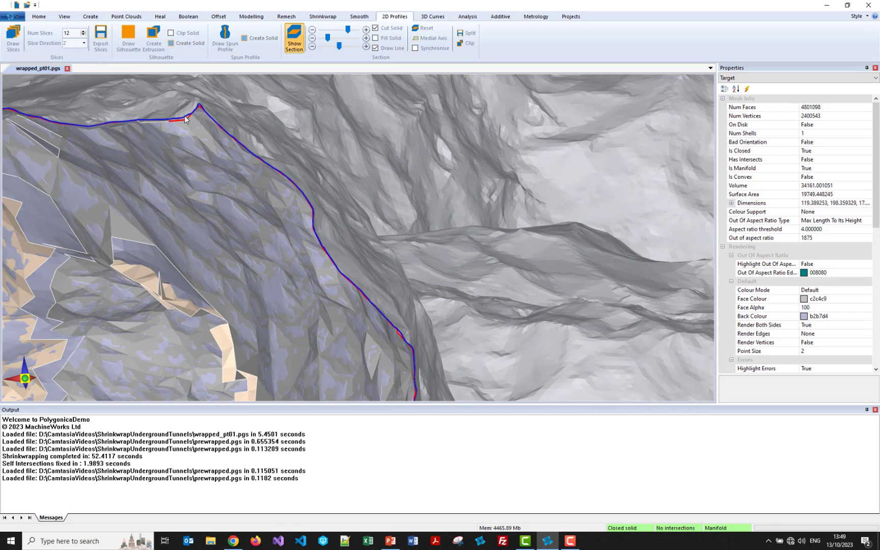
pyautogui.scroll(4, 151, 122)
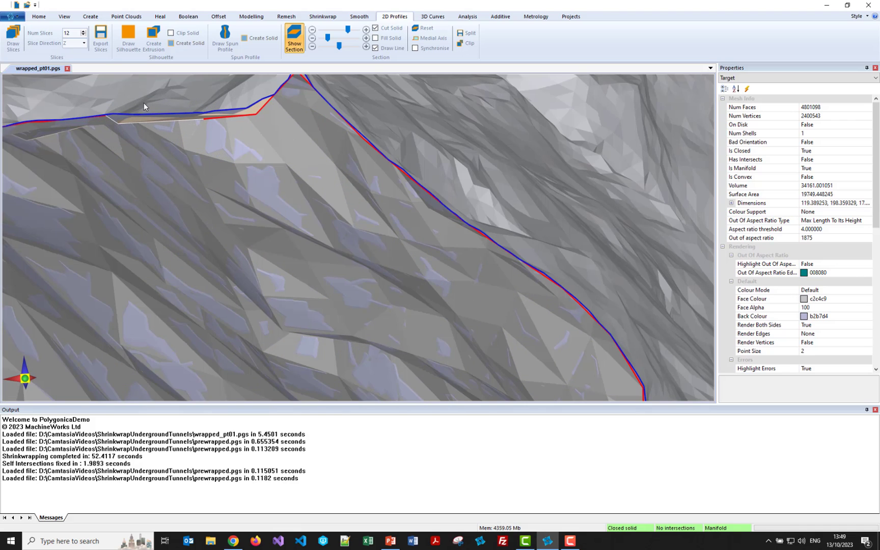
pyautogui.moveTo(144, 104); pyautogui.dragTo(143, 107, button='middle')
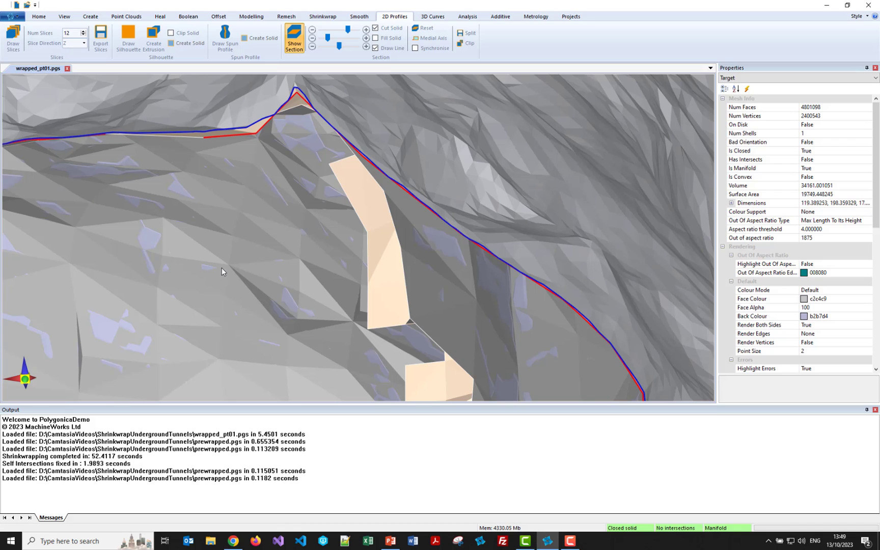
pyautogui.moveTo(221, 268); pyautogui.dragTo(222, 264, button='middle')
pyautogui.scroll(-4, 222, 264)
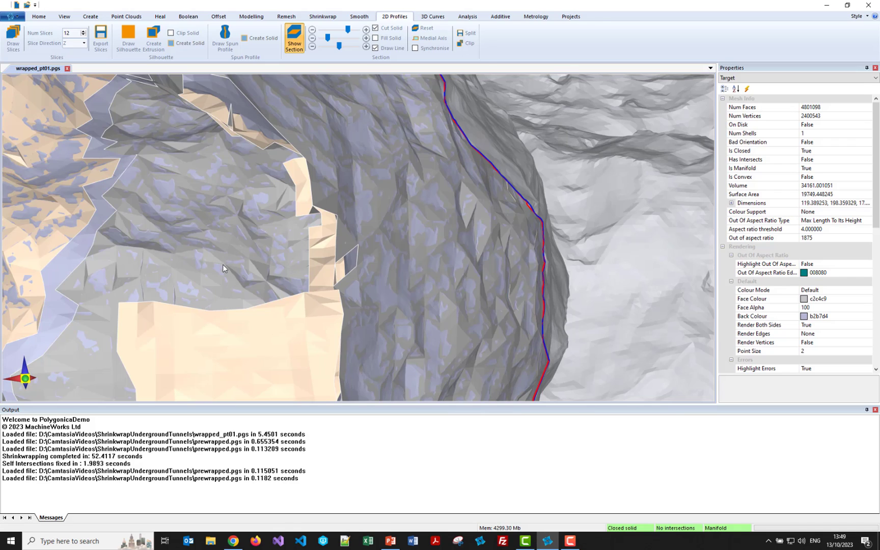
# Hide the original mesh and examine both section outlines against wrapped_pt01 alone at the cut tunnel end.
pyautogui.rightClick(215, 324)
pyautogui.click(232, 360)
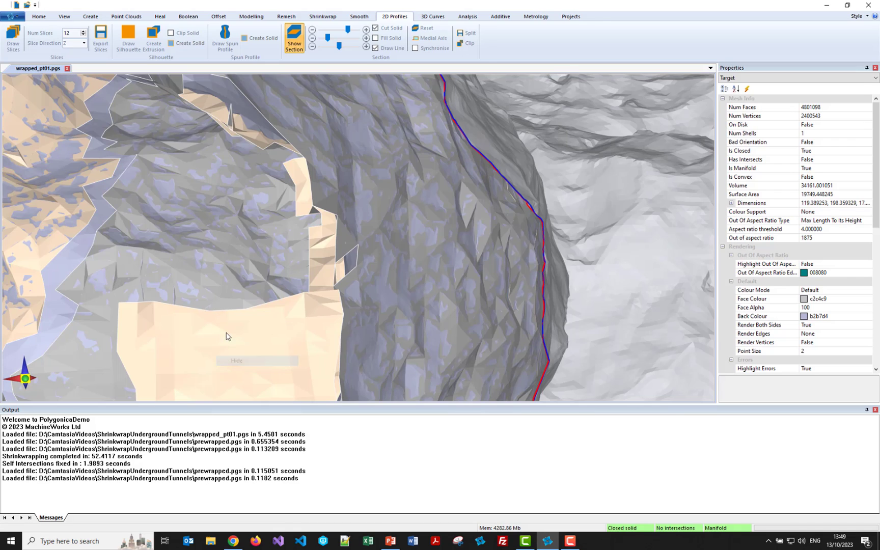
pyautogui.scroll(-5, 222, 312)
pyautogui.moveTo(197, 291); pyautogui.dragTo(261, 277, button='middle')
pyautogui.scroll(6, 263, 295)
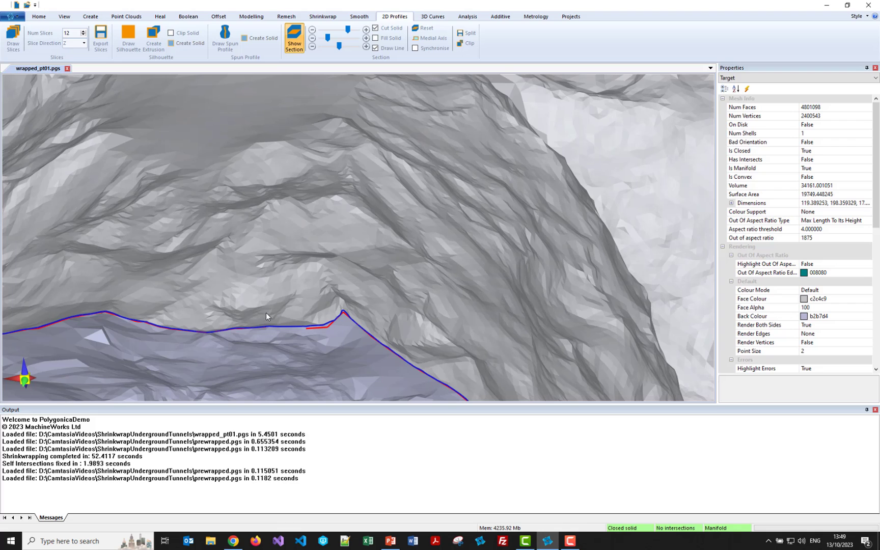
pyautogui.scroll(-6, 263, 311)
pyautogui.moveTo(254, 338); pyautogui.dragTo(238, 282, button='middle')
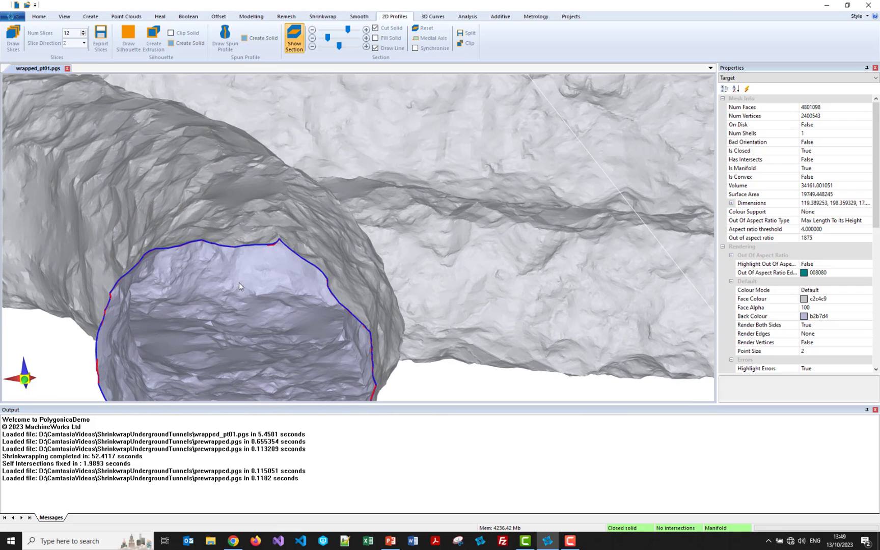
# Hide wrapped_pt01 to leave only the section outlines, and show both solids again.
pyautogui.rightClick(247, 247)
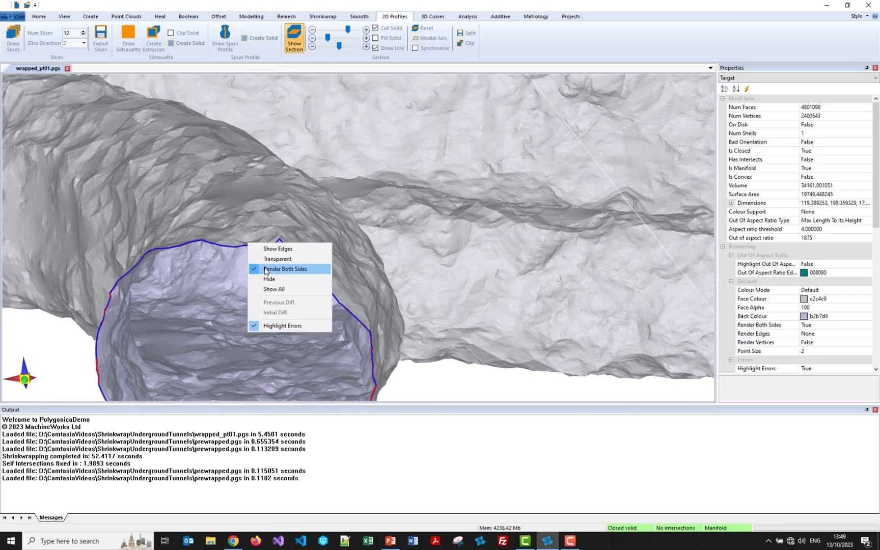
pyautogui.click(267, 279)
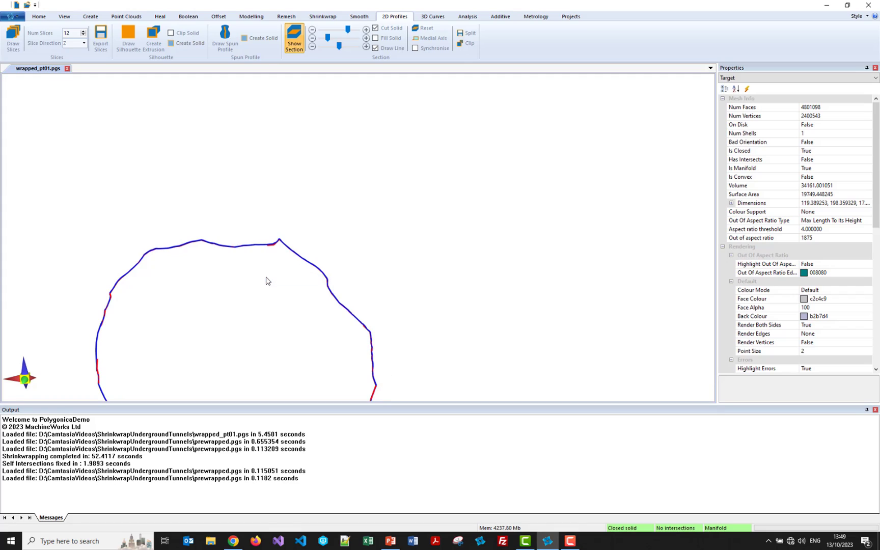
pyautogui.rightClick(266, 278)
pyautogui.click(285, 323)
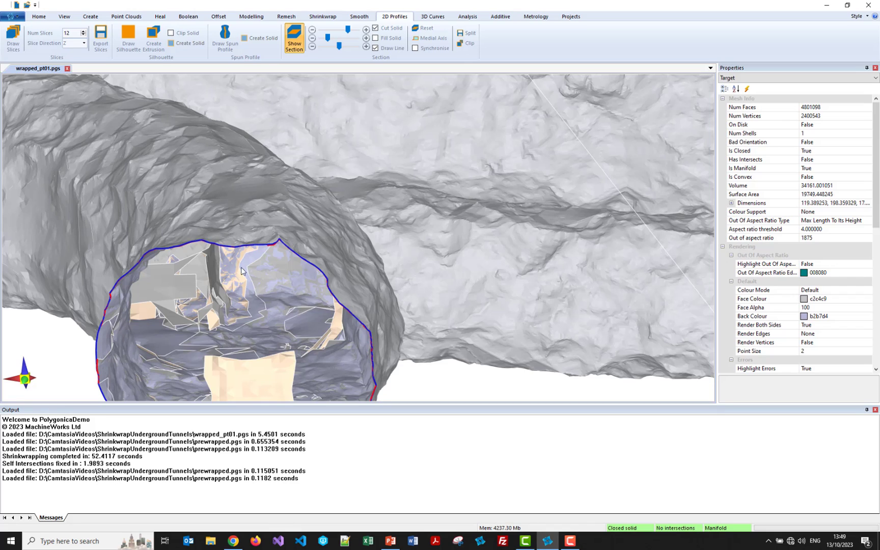
# Hide wrapped_pt01 and examine the holes in the original mesh around the cut tunnel end.
pyautogui.rightClick(260, 227)
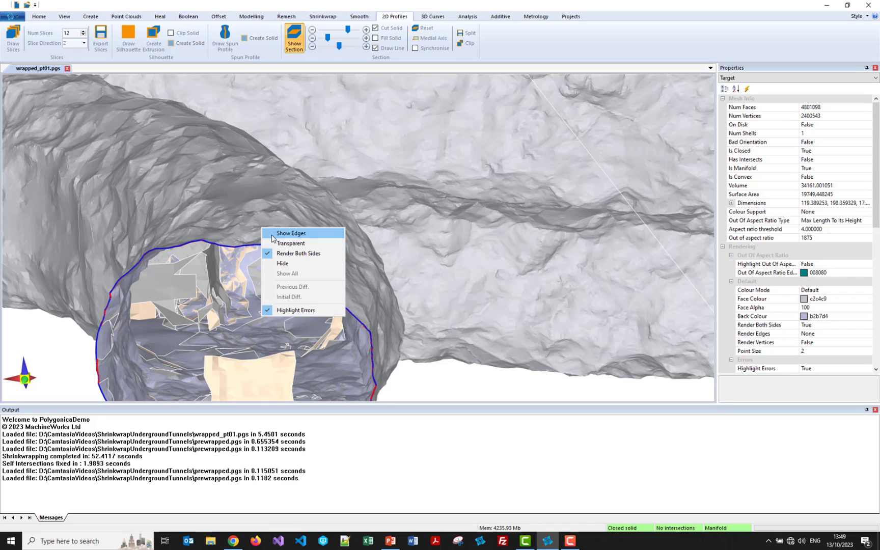
pyautogui.click(281, 263)
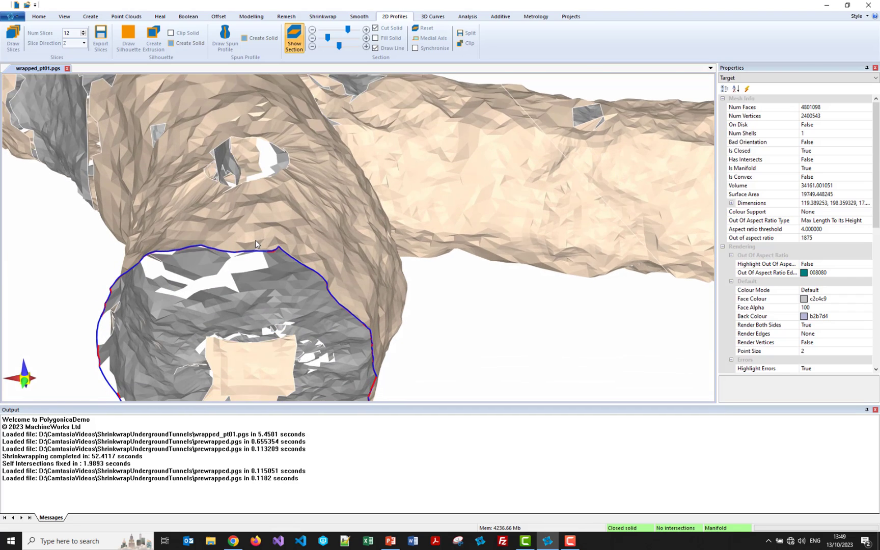
pyautogui.moveTo(255, 239); pyautogui.dragTo(258, 243, button='middle')
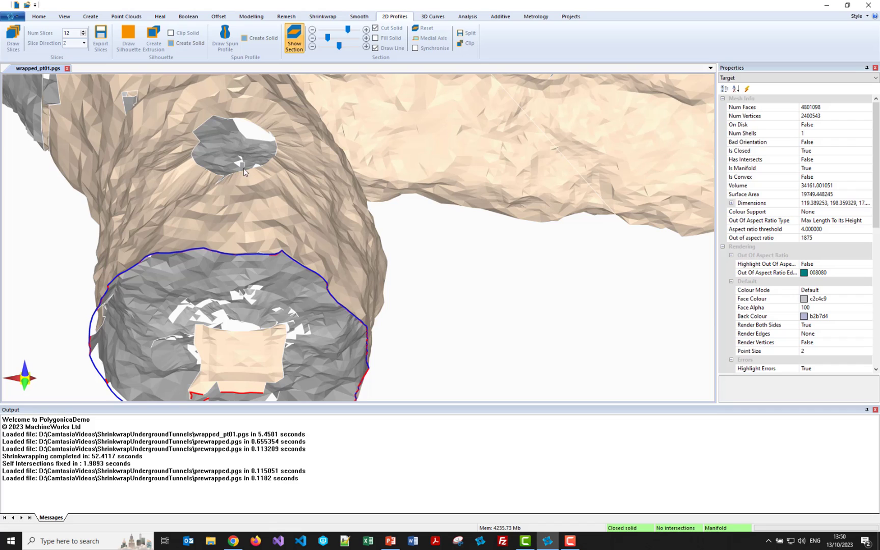
pyautogui.moveTo(236, 155); pyautogui.dragTo(233, 198, button='middle')
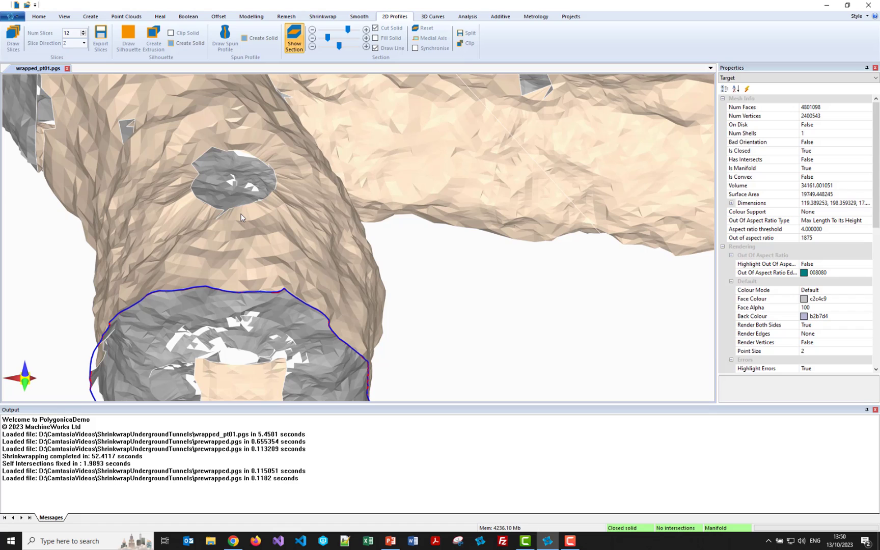
# Show all solids again and hide the original mesh to view the closed wrapped_pt01 solid alone.
pyautogui.rightClick(241, 217)
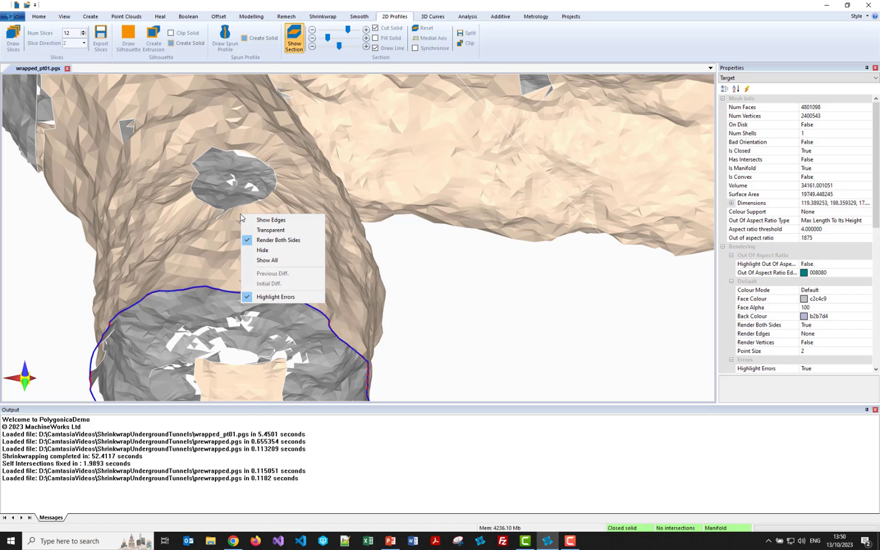
pyautogui.click(259, 258)
pyautogui.rightClick(243, 236)
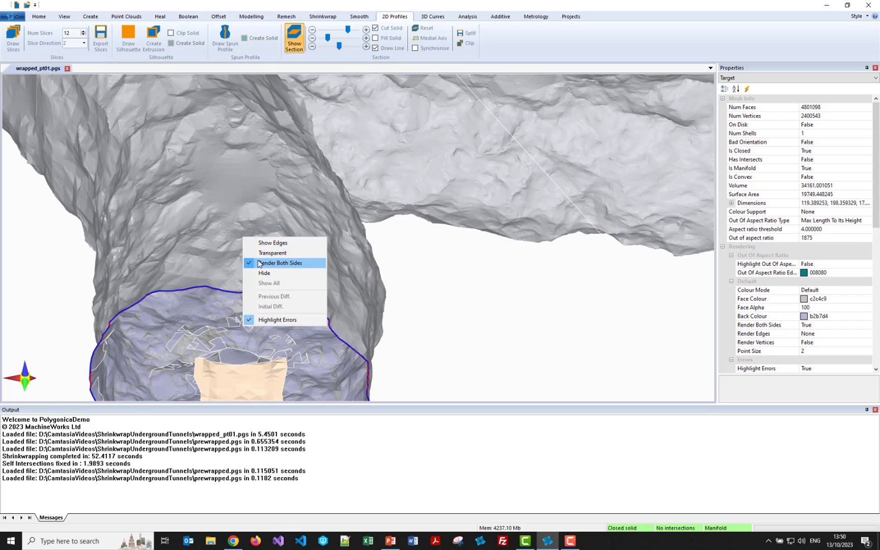
pyautogui.rightClick(245, 373)
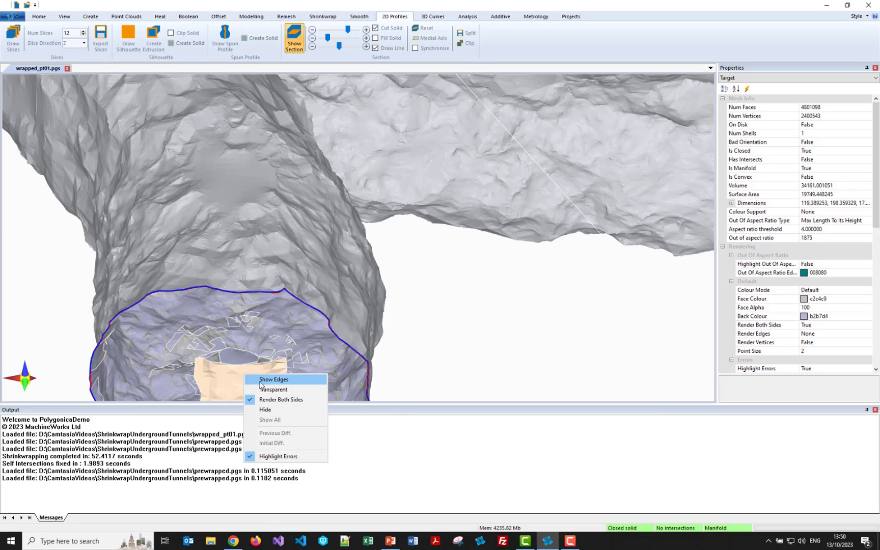
pyautogui.click(264, 411)
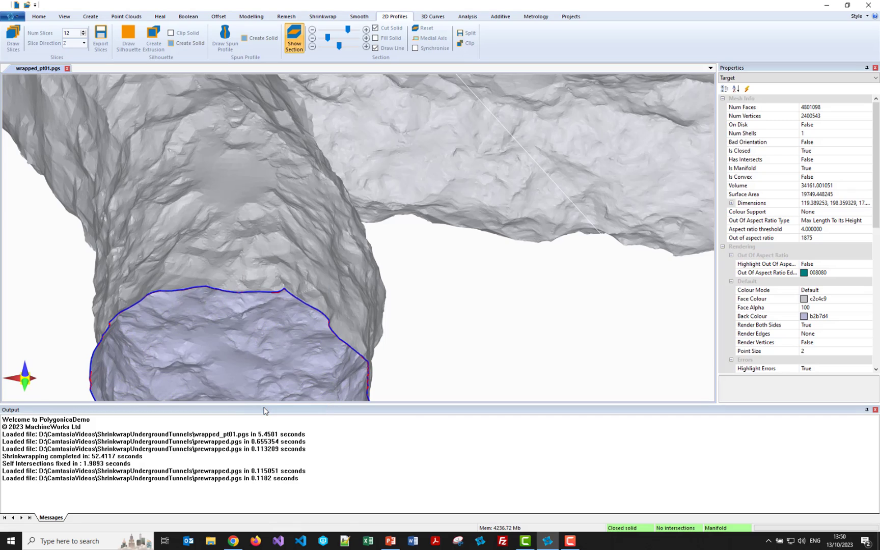
pyautogui.moveTo(243, 286)
pyautogui.mouseDown(button='middle')
pyautogui.moveTo(242, 256)
pyautogui.moveTo(241, 284)
pyautogui.moveTo(221, 279)
pyautogui.moveTo(240, 292)
pyautogui.mouseUp(button='middle')
pyautogui.scroll(-4, 241, 280)
pyautogui.scroll(-3, 220, 279)
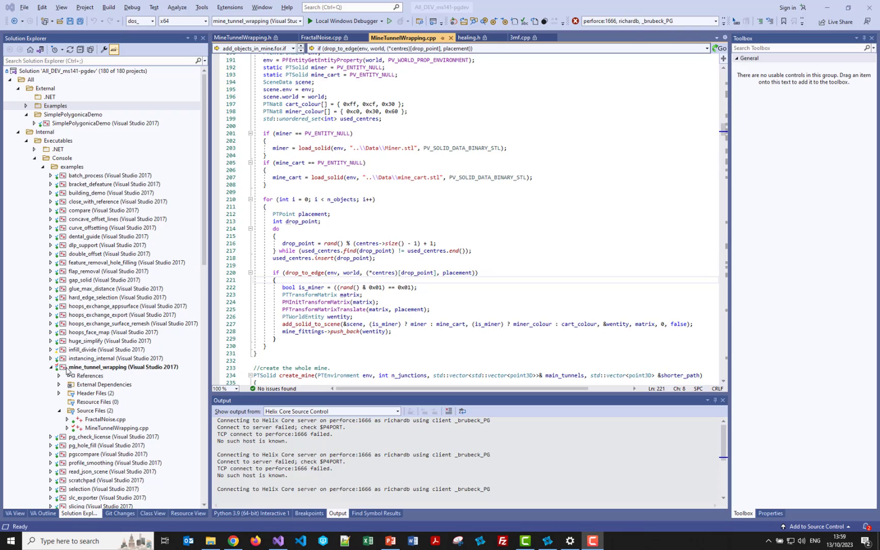
# In Visual Studio, run mine_tunnel_wrapping with the local debugger and arrange its enlarged viewer and console windows side by side.
pyautogui.click(312, 21)
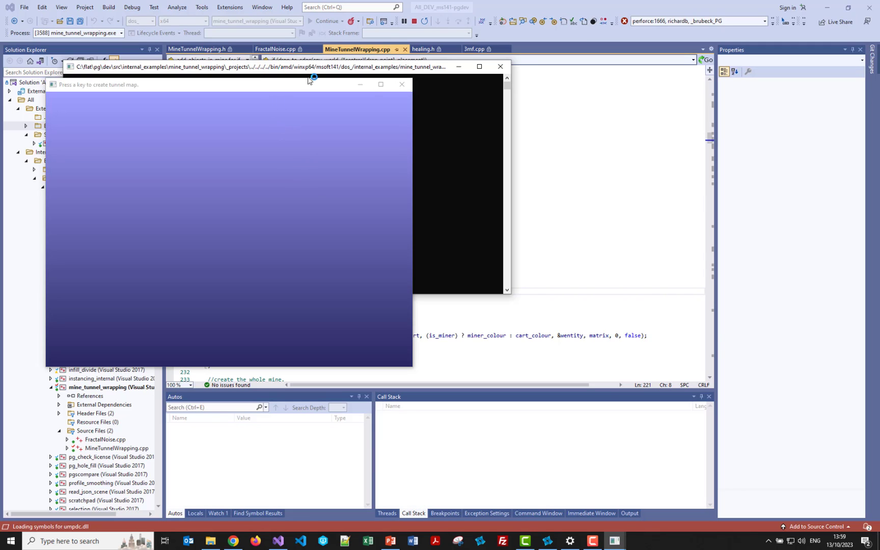
pyautogui.moveTo(275, 67); pyautogui.dragTo(644, 46)
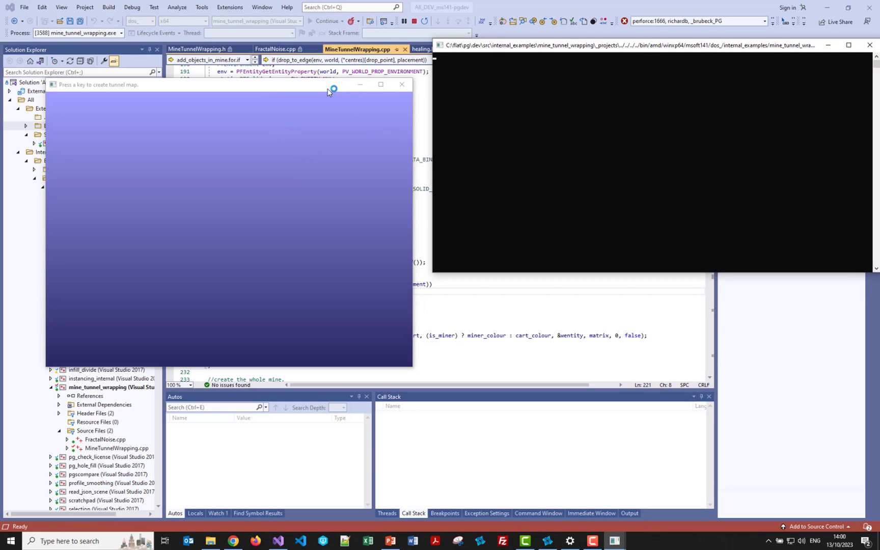
pyautogui.moveTo(327, 89); pyautogui.dragTo(303, 47)
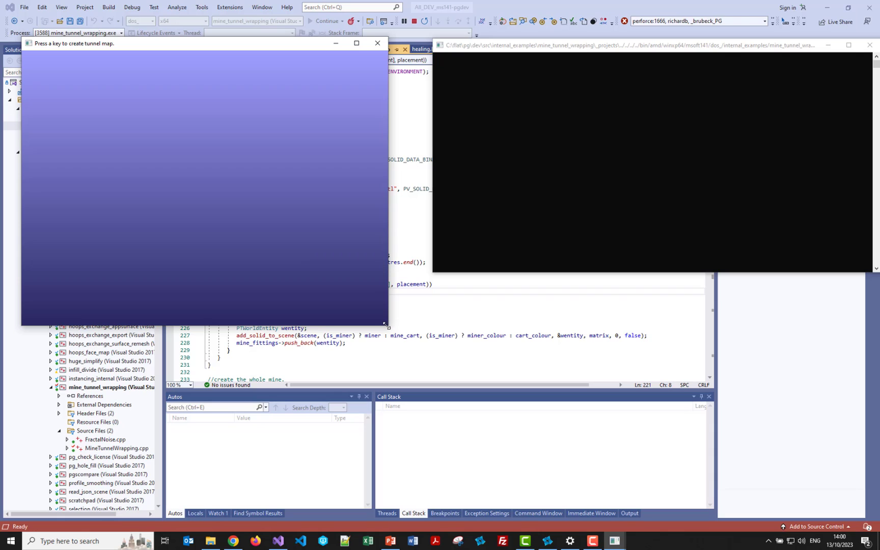
pyautogui.moveTo(385, 324); pyautogui.dragTo(522, 487)
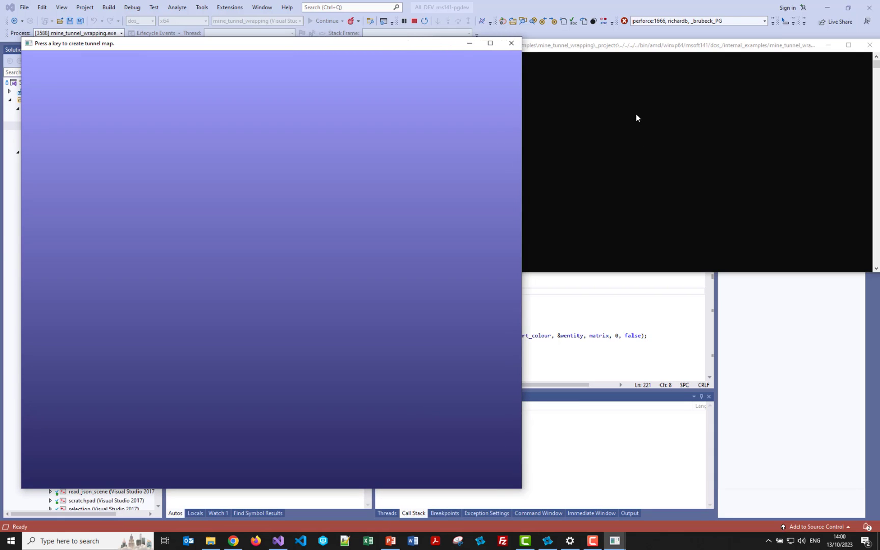
pyautogui.moveTo(586, 46); pyautogui.dragTo(578, 30)
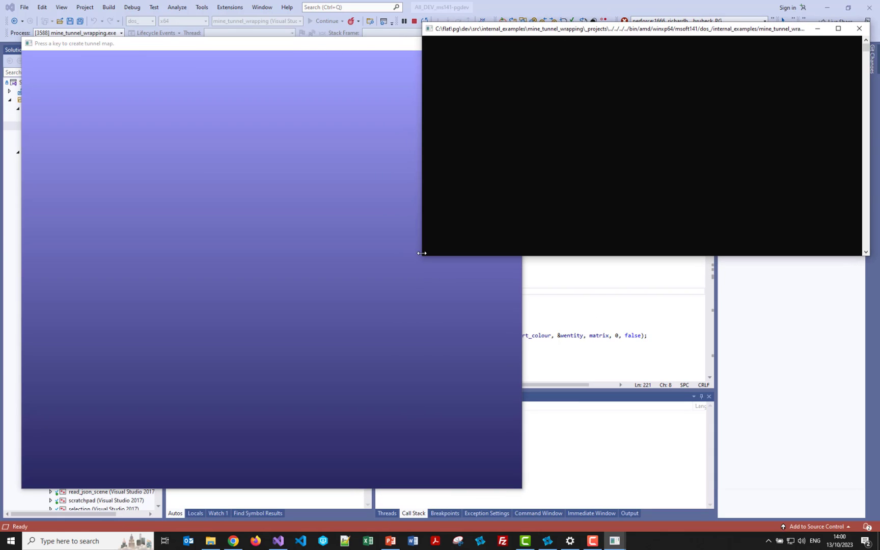
pyautogui.moveTo(423, 255); pyautogui.dragTo(531, 484)
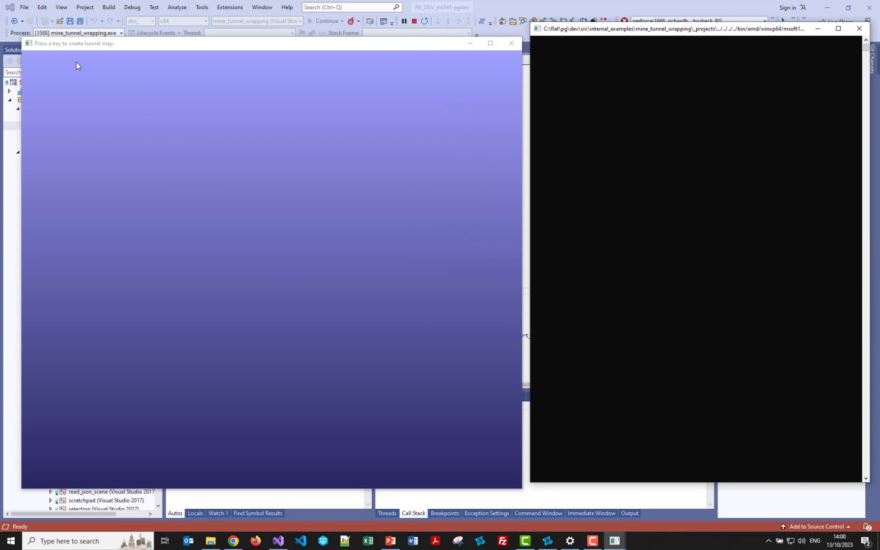
# Create the tunnel map in the mine viewer, and remesh it with added noise.
pyautogui.click(133, 121)
pyautogui.press('space')
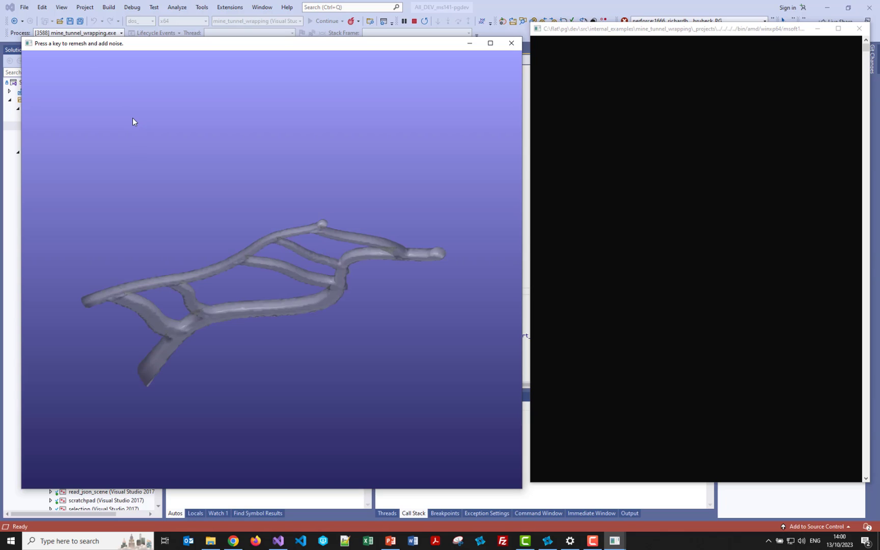
pyautogui.moveTo(210, 273)
pyautogui.mouseDown()
pyautogui.moveTo(216, 218)
pyautogui.moveTo(227, 263)
pyautogui.moveTo(271, 284)
pyautogui.moveTo(262, 269)
pyautogui.moveTo(236, 260)
pyautogui.moveTo(226, 283)
pyautogui.moveTo(223, 266)
pyautogui.moveTo(217, 269)
pyautogui.mouseUp()
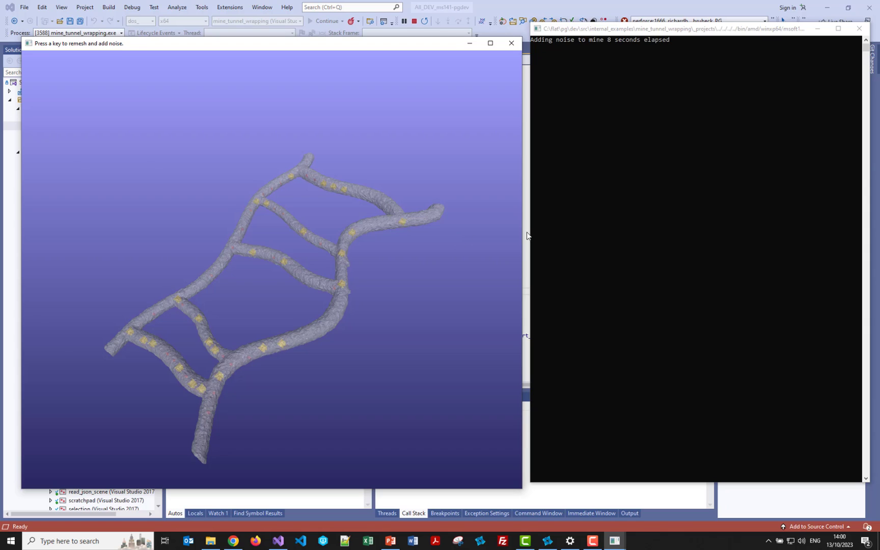
# Examine the noisy mine mesh and the miners and mine carts placed in its tunnels from several angles.
pyautogui.moveTo(309, 251); pyautogui.dragTo(325, 228)
pyautogui.scroll(2, 332, 235)
pyautogui.scroll(2, 326, 238)
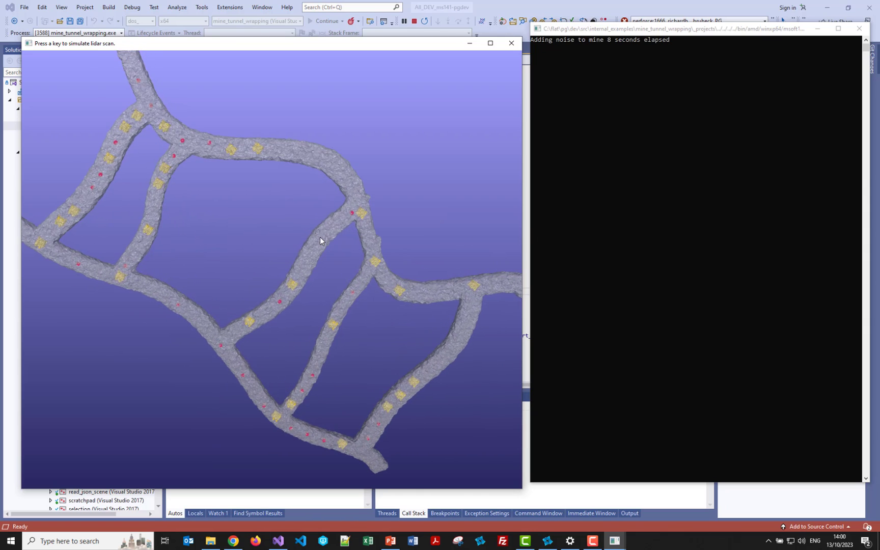
pyautogui.scroll(4, 244, 331)
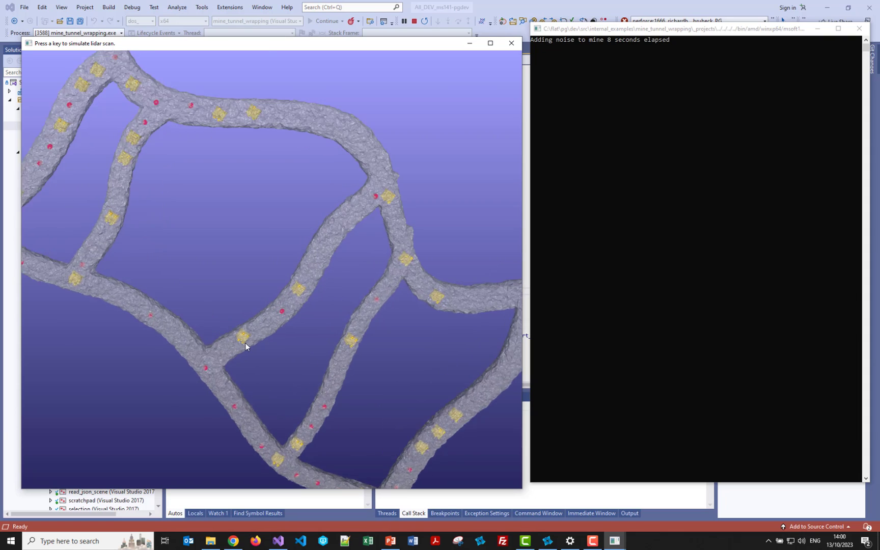
pyautogui.scroll(4, 266, 337)
pyautogui.moveTo(327, 387); pyautogui.dragTo(270, 278)
pyautogui.moveTo(133, 292); pyautogui.dragTo(248, 240)
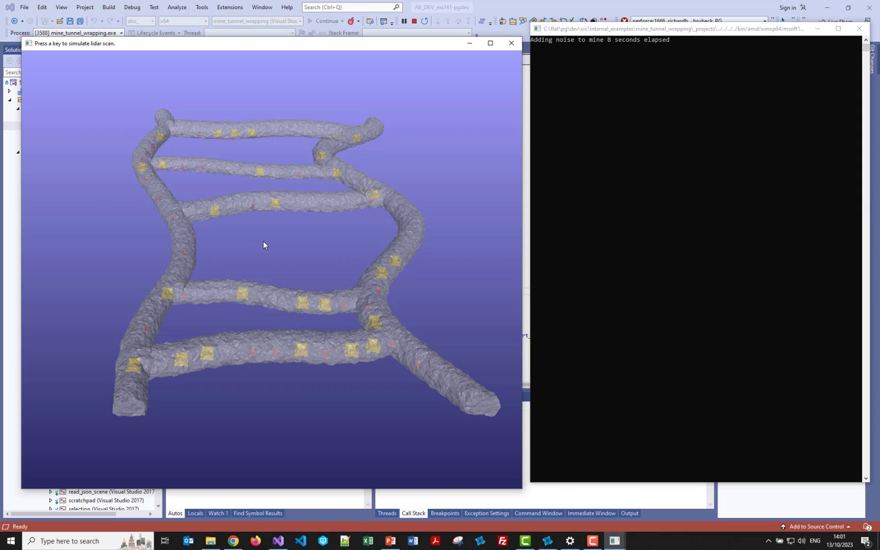
# Simulate the lidar scan of the mine and inspect the coloured scan points along the tunnels.
pyautogui.press('space')
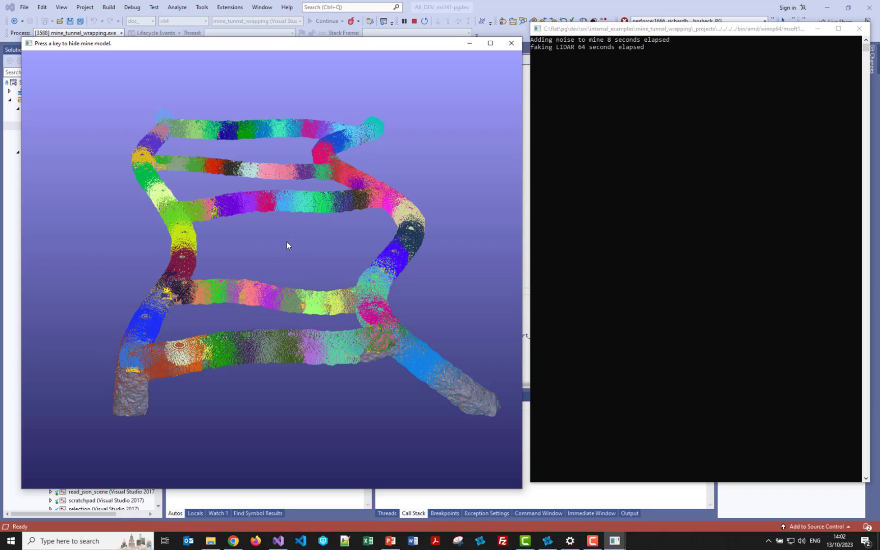
pyautogui.moveTo(286, 242); pyautogui.dragTo(286, 252, button='middle')
pyautogui.moveTo(257, 208); pyautogui.dragTo(255, 219, button='middle')
pyautogui.moveTo(254, 221); pyautogui.dragTo(255, 229, button='right')
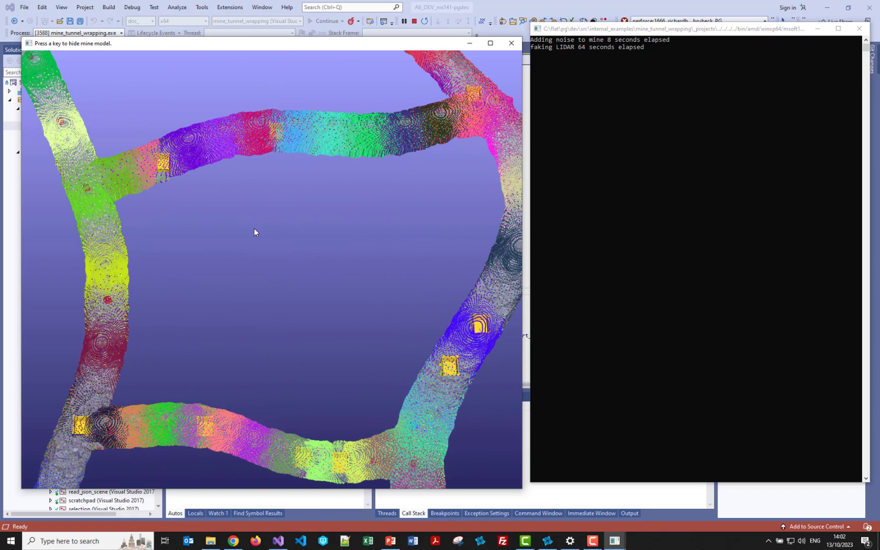
pyautogui.moveTo(218, 408); pyautogui.dragTo(194, 374, button='right')
pyautogui.moveTo(235, 336); pyautogui.dragTo(252, 274, button='middle')
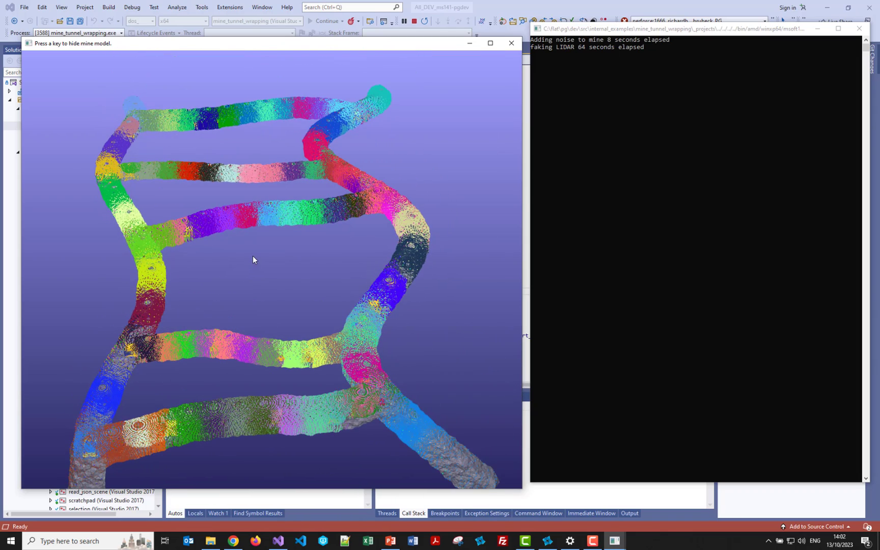
# Triangulate the scan points into a tunnel mesh, hiding the mine model and the scan points.
pyautogui.press('space')
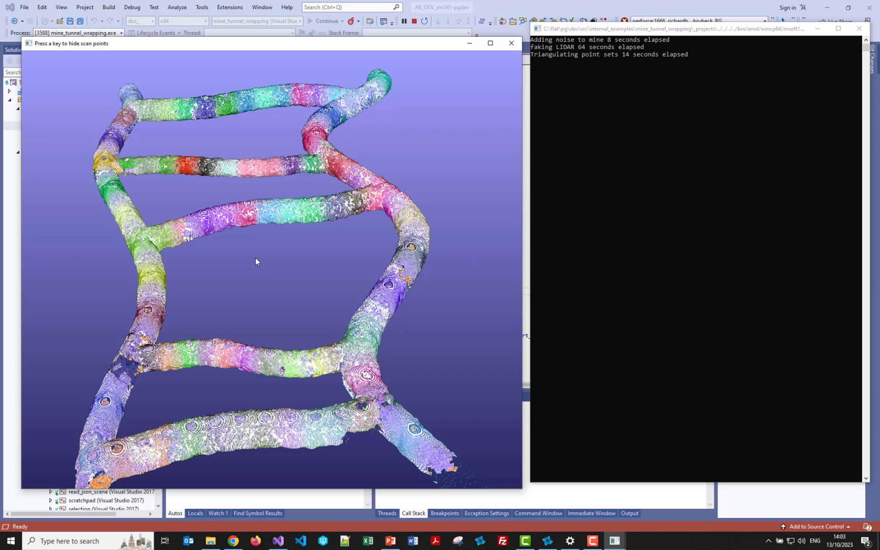
pyautogui.press('space')
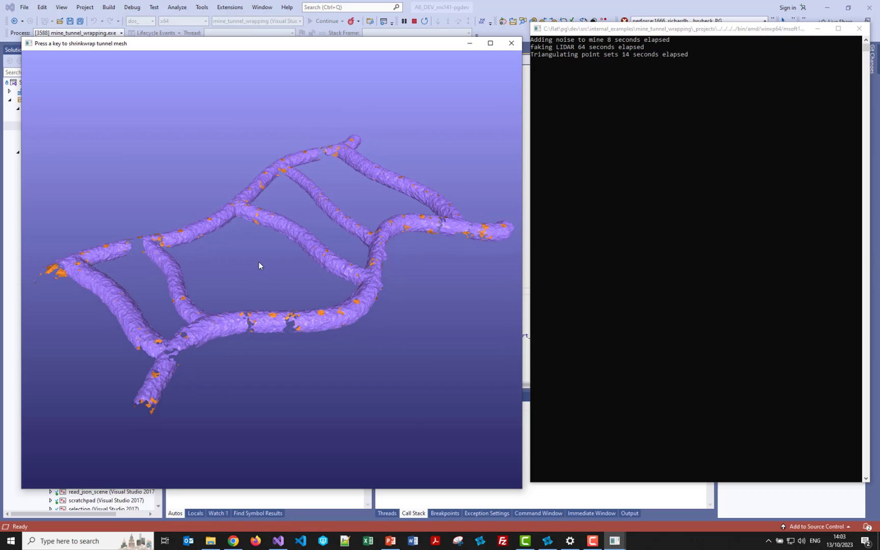
pyautogui.moveTo(258, 262)
pyautogui.mouseDown()
pyautogui.moveTo(260, 249)
pyautogui.moveTo(263, 269)
pyautogui.moveTo(281, 264)
pyautogui.moveTo(262, 273)
pyautogui.mouseUp()
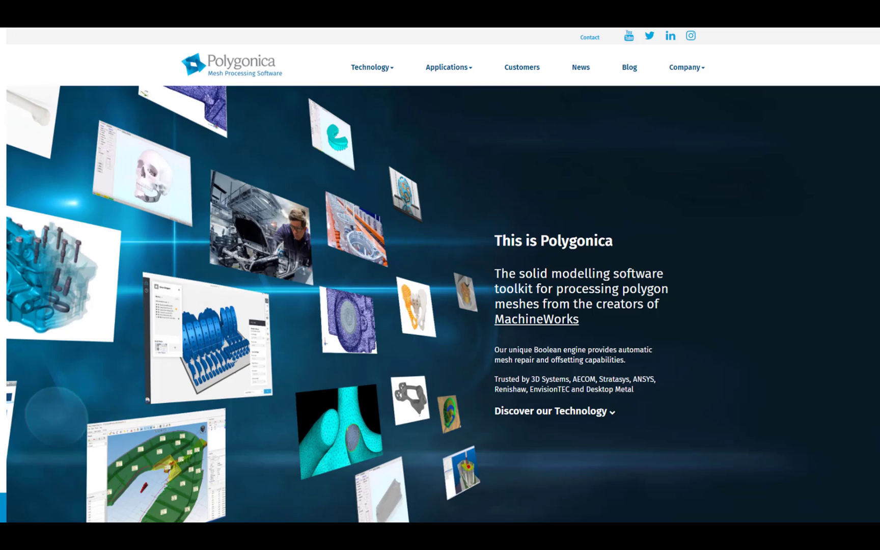